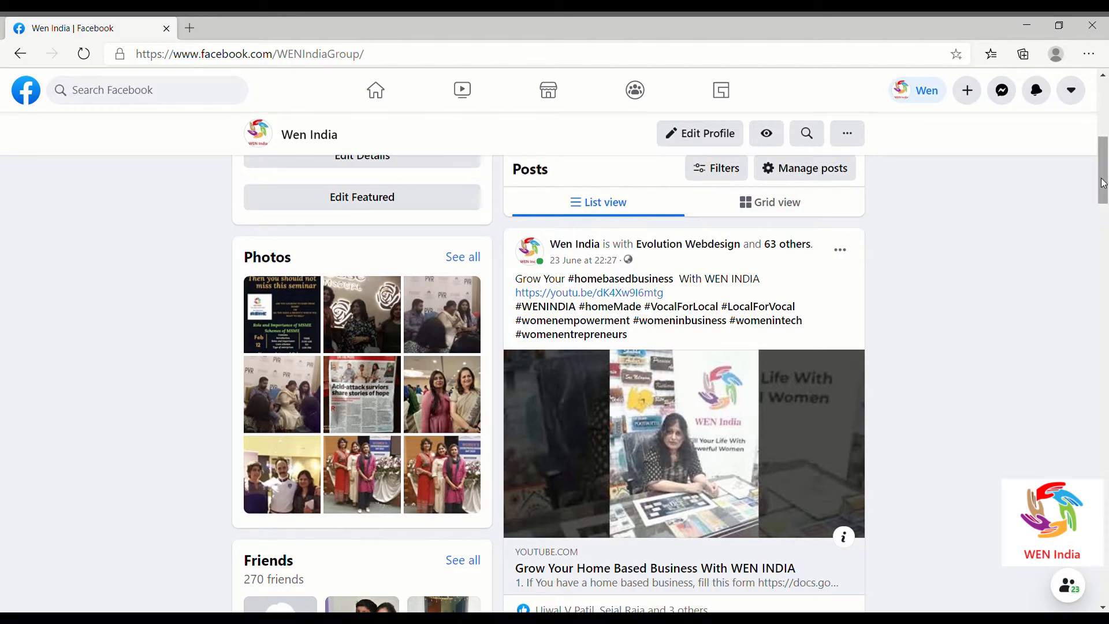
Step: Start a public post on the Wen India profile timeline with the text "Hello There"
drag(1100, 175, 1100, 118)
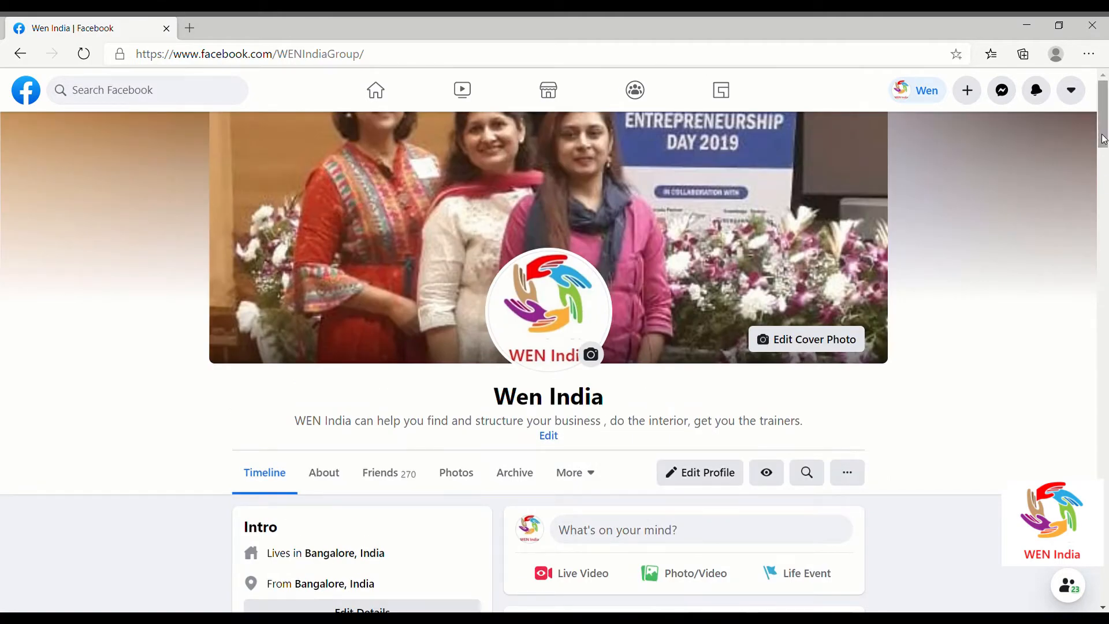
scroll(763, 263, down, 3)
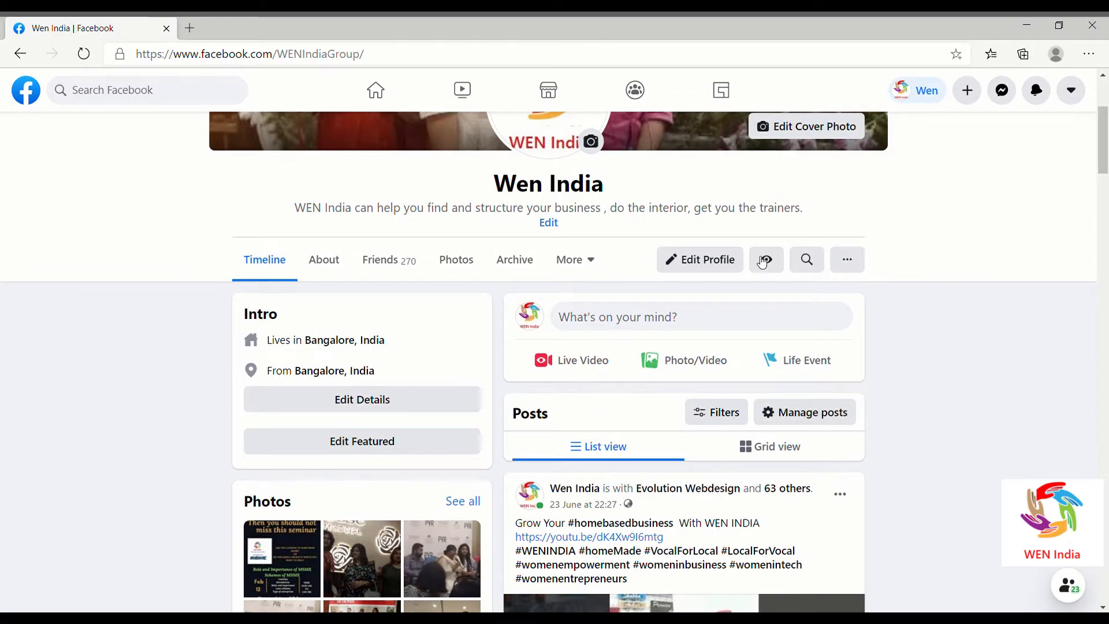
click(608, 317)
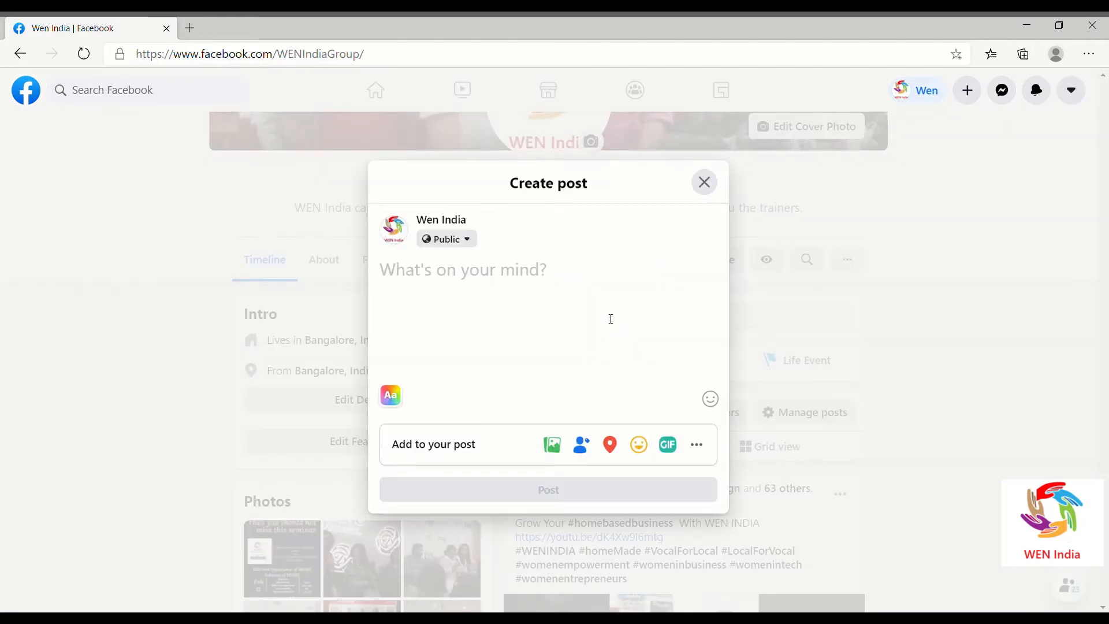
text(th)
key(BackSpace)
key(BackSpace)
text(H)
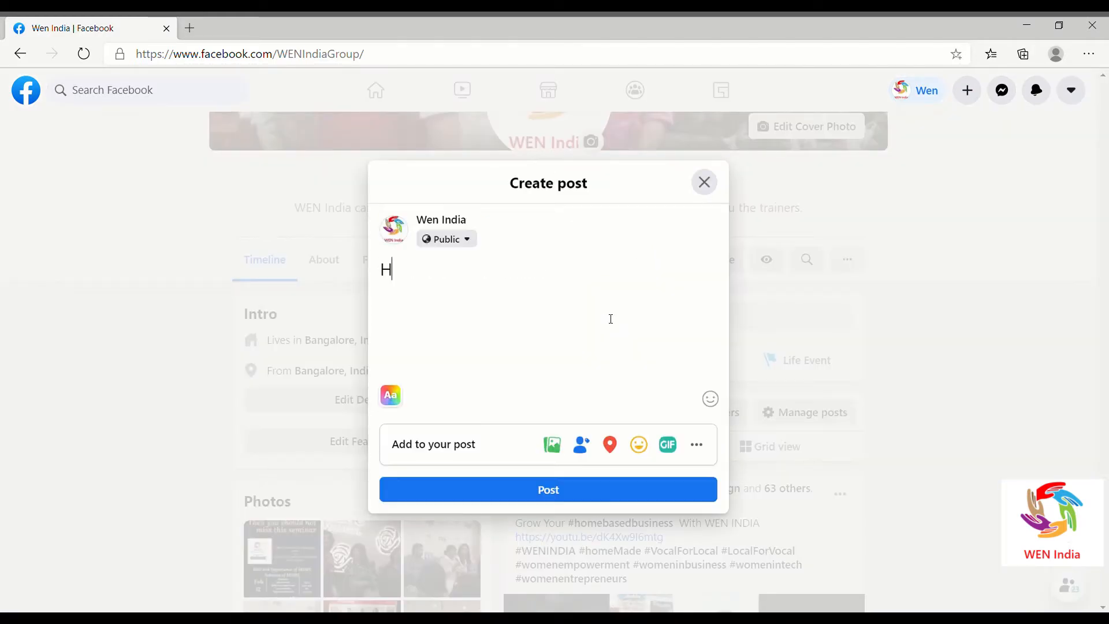
text(ello THere)
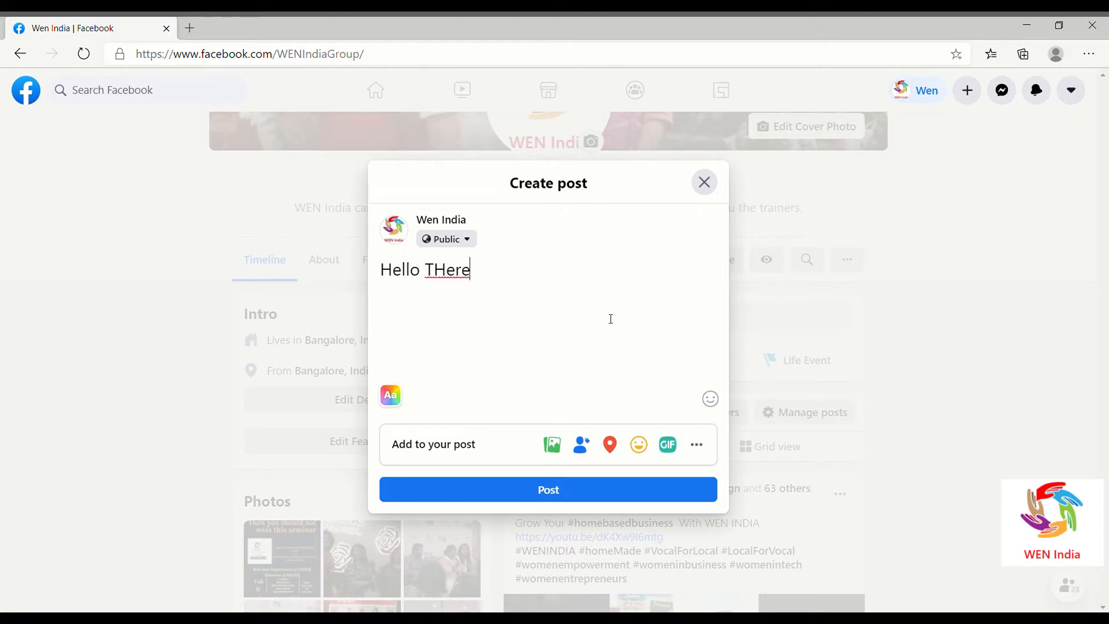
key(BackSpace)
key(BackSpace)
key(BackSpace)
key(BackSpace)
text(here)
Step: Review the extra options that can be added to the profile post and close the post unpublished
click(698, 445)
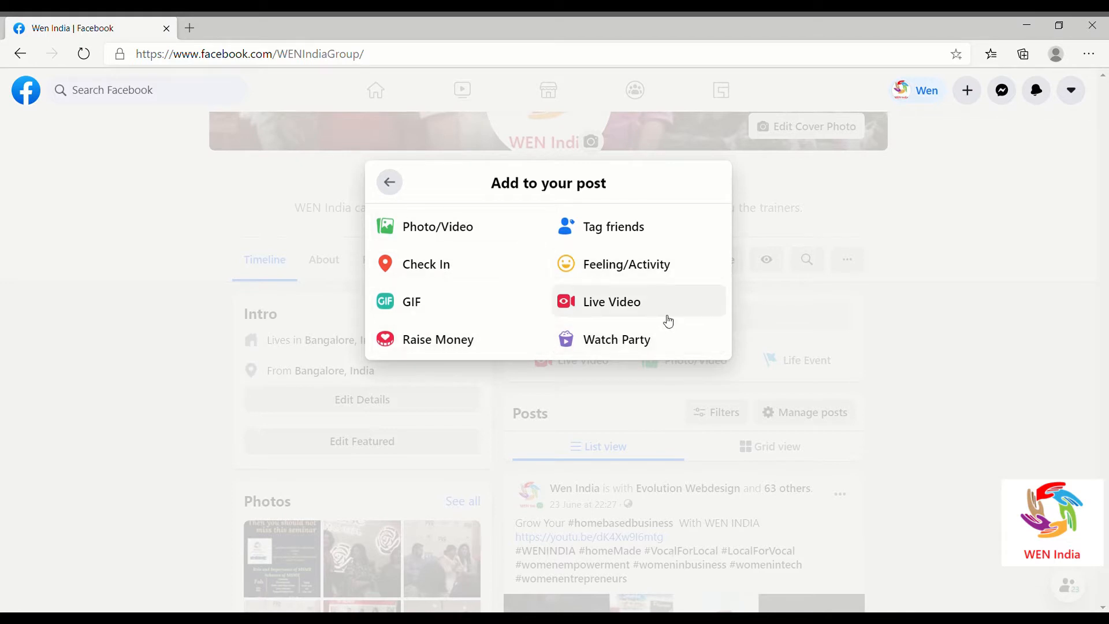
click(391, 183)
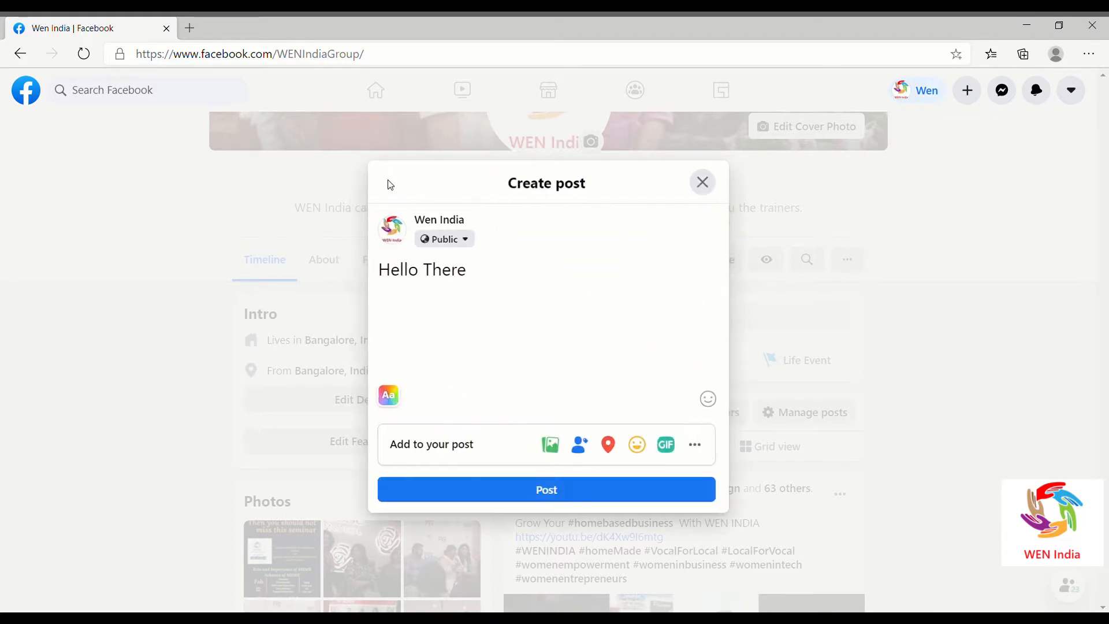
click(704, 182)
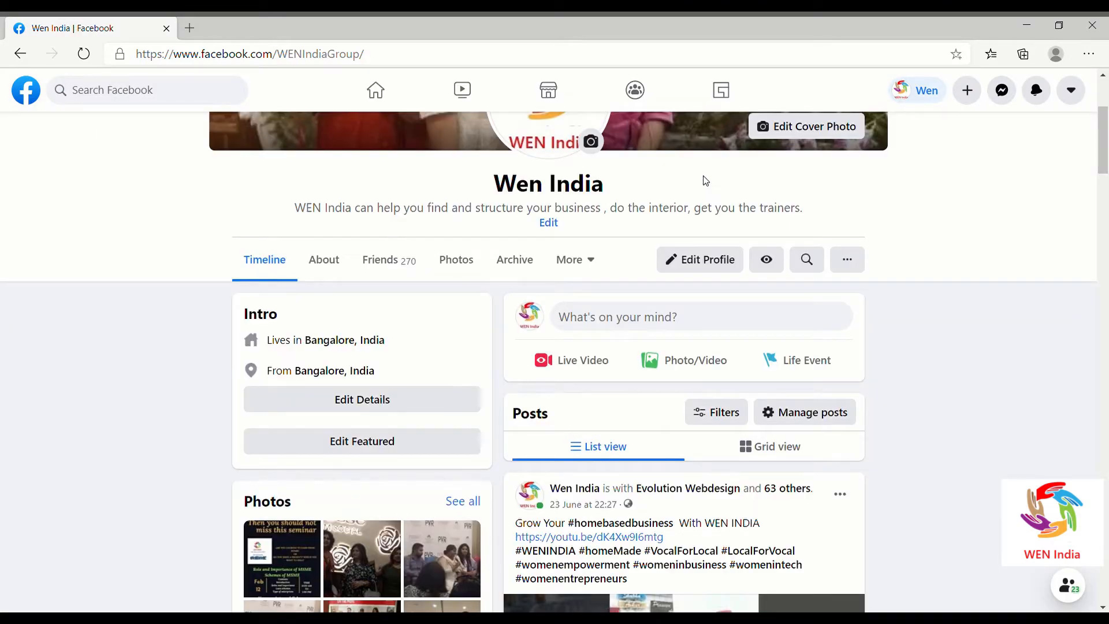
Step: Go to the home feed and open the WEN India E-SuperMall page from the shortcuts
click(376, 89)
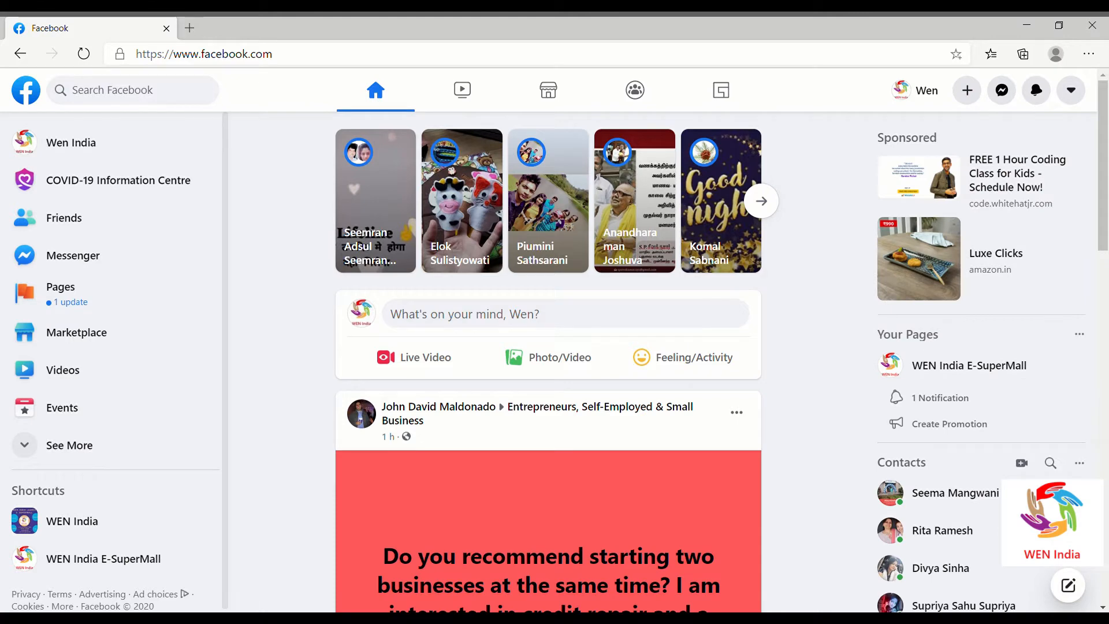
click(147, 567)
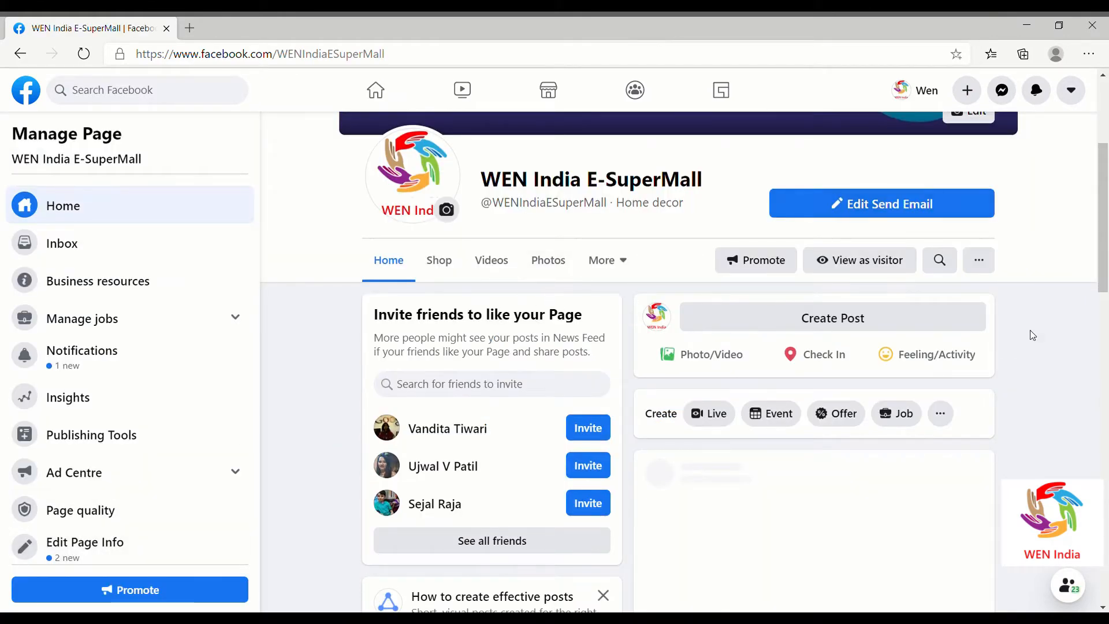
mouse_move(1103, 236)
mouse_down()
mouse_move(1102, 169)
mouse_move(1103, 226)
mouse_up()
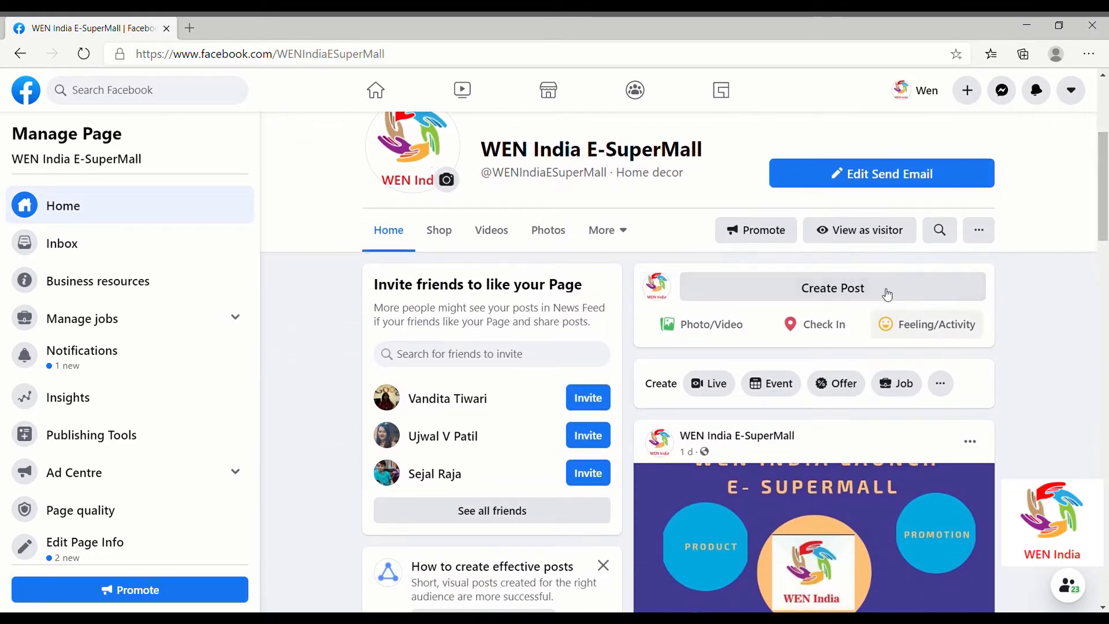
Step: Start a page post reading "Hello" and open Publishing tools from the post's scheduling note
click(861, 287)
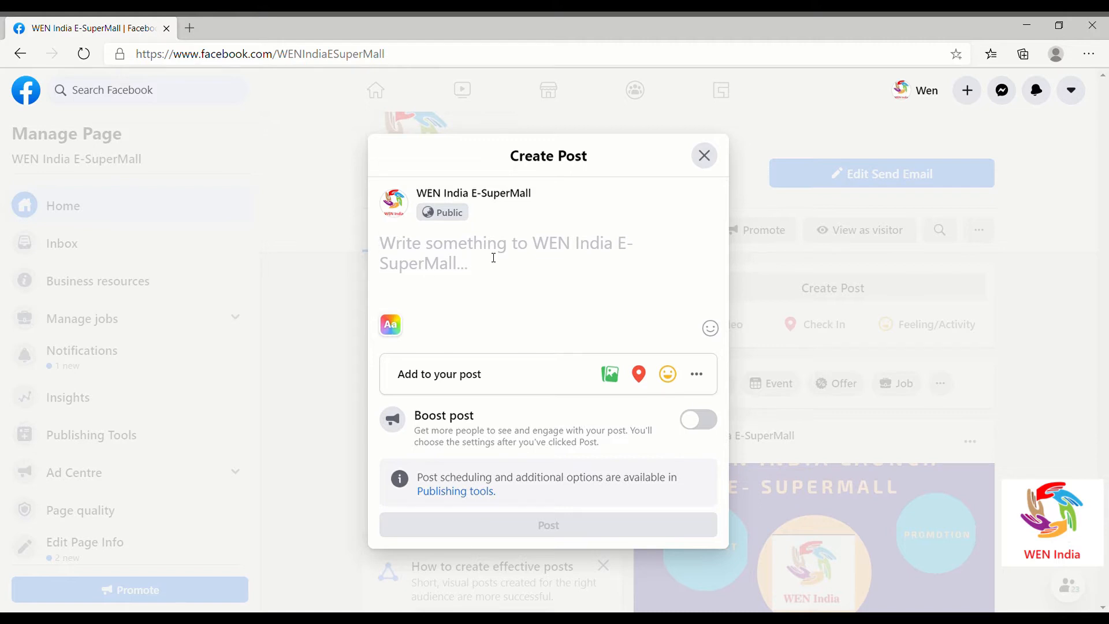
text(He)
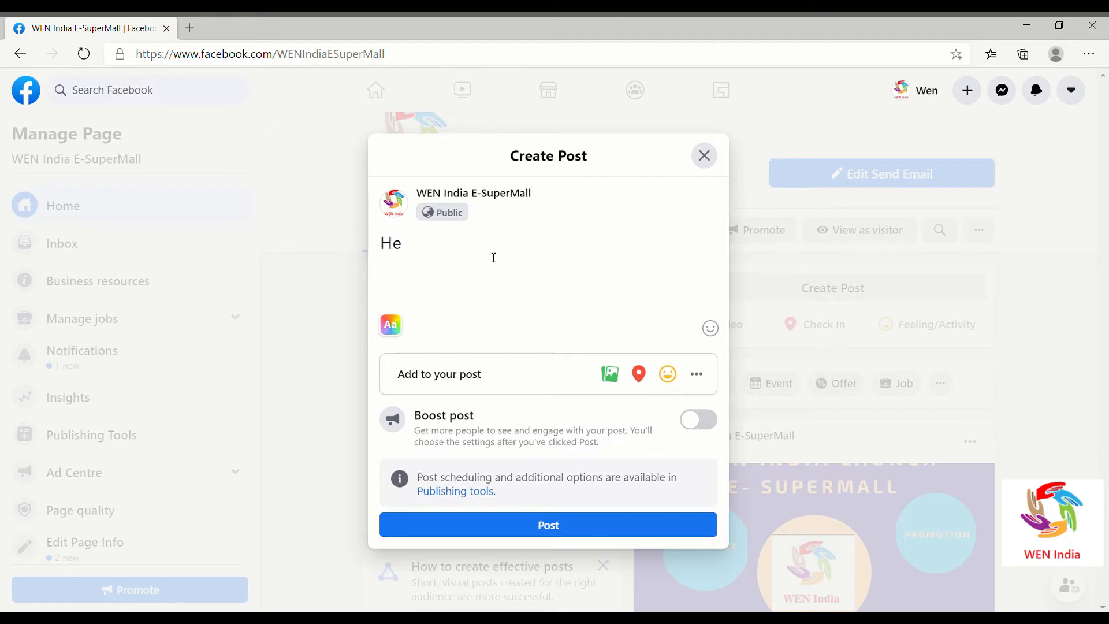
text(llo)
click(485, 492)
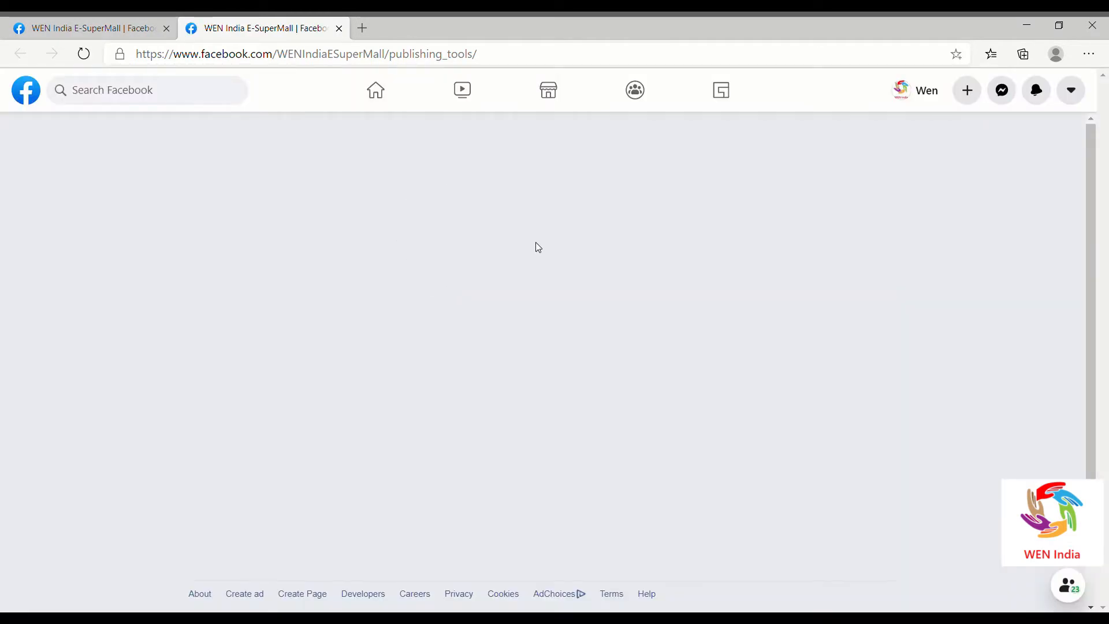
Step: Look over the published posts and create a new post with the text "Hello"
scroll(435, 91, down, 5)
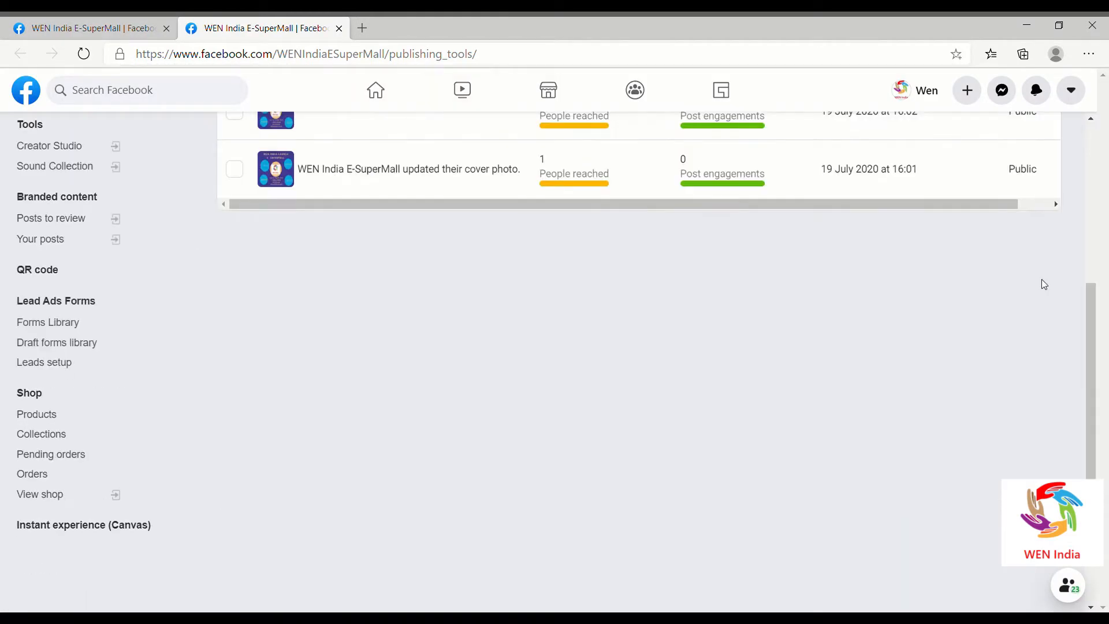
scroll(1097, 225, up, 5)
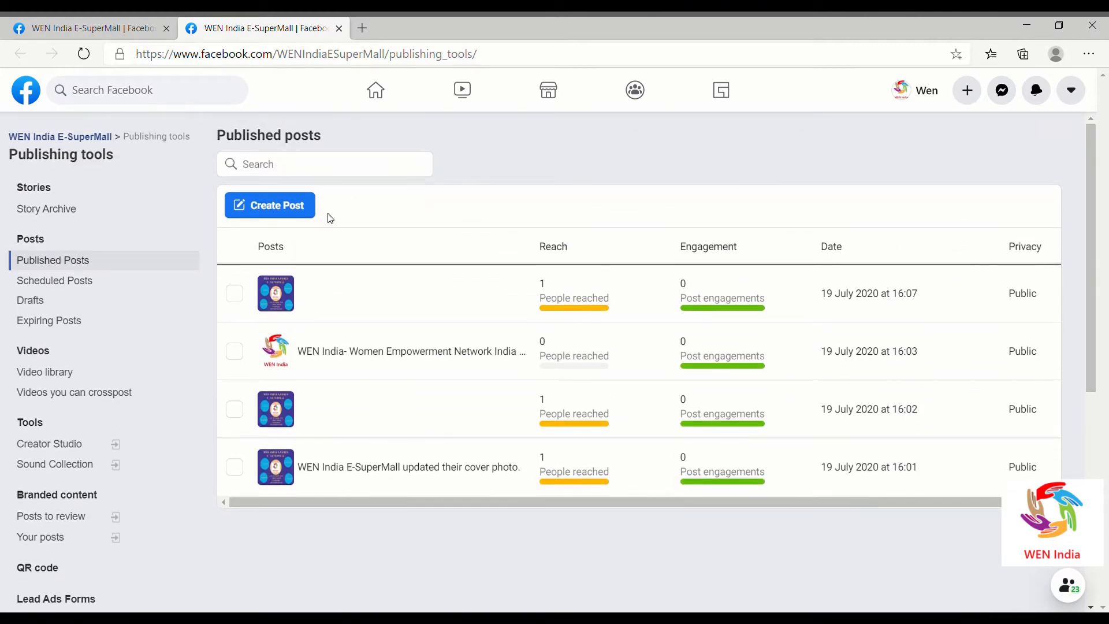
click(266, 207)
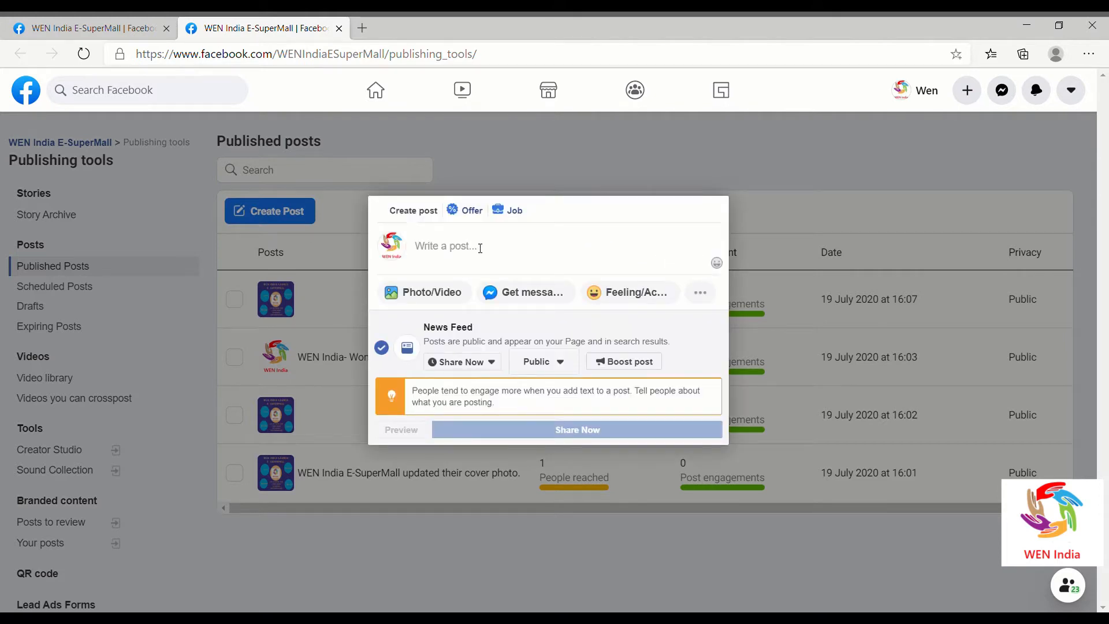
click(480, 248)
text(Hello)
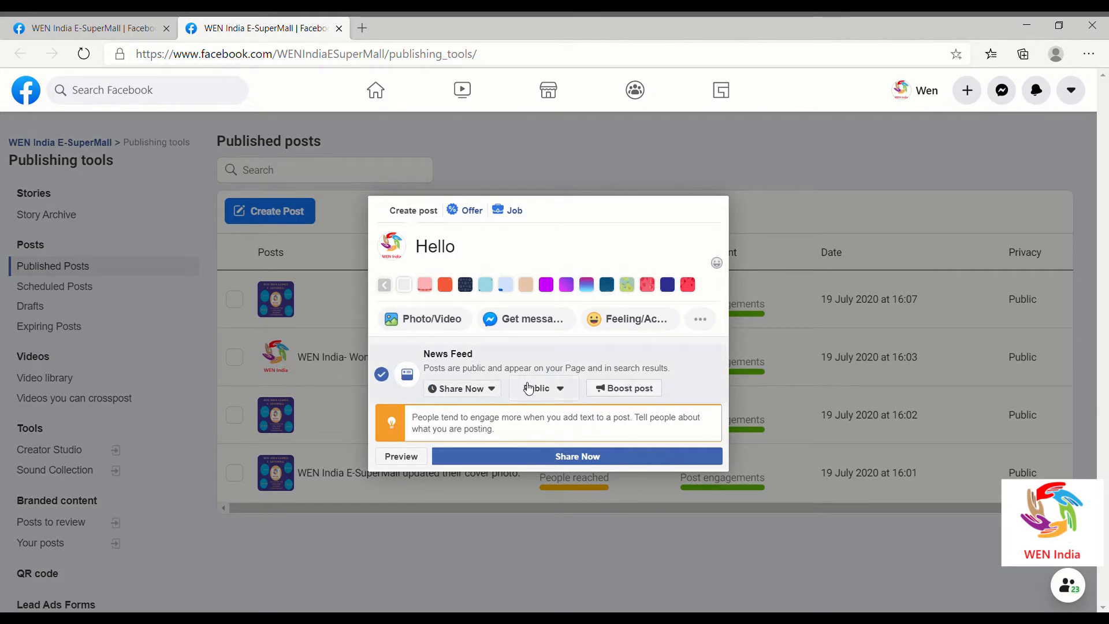
Step: Schedule the "Hello" post for publication on 20/7/2020 at 22:07
click(492, 396)
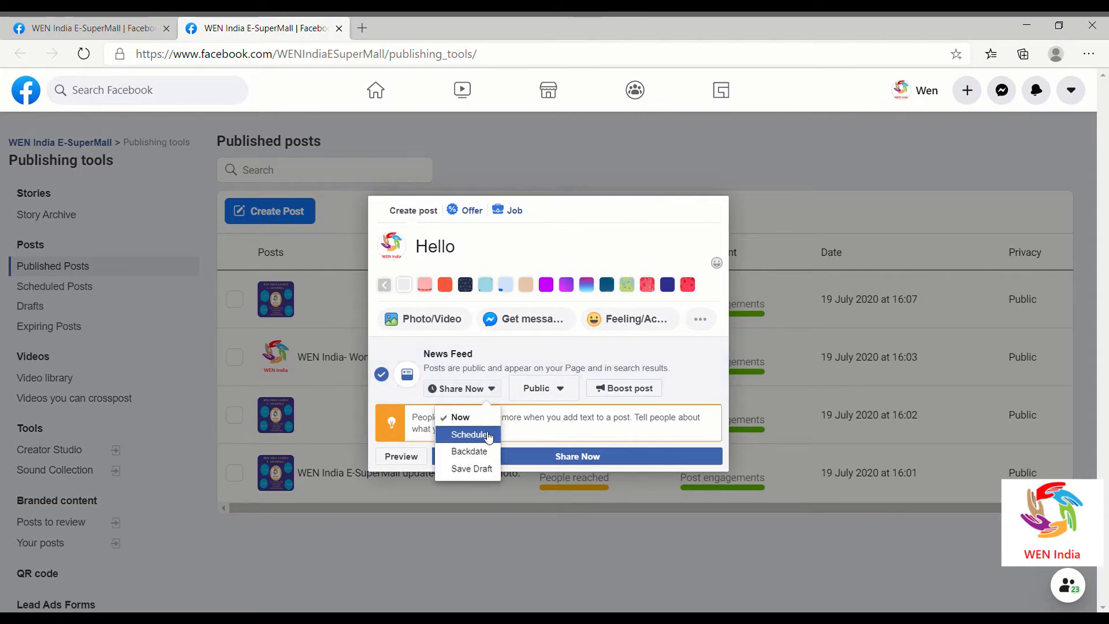
click(489, 436)
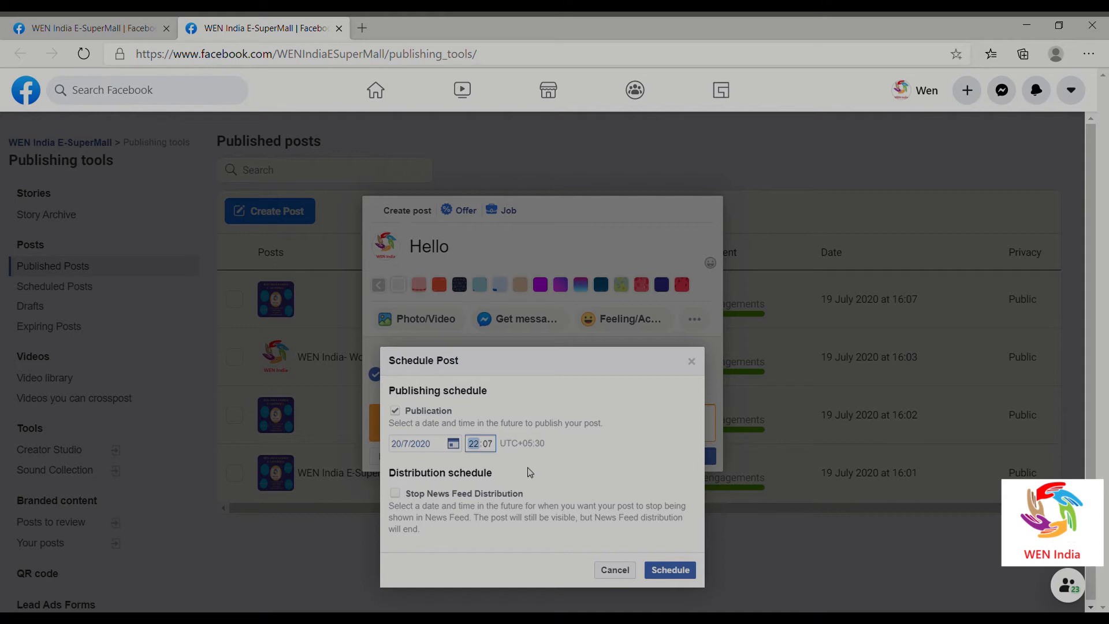
click(678, 570)
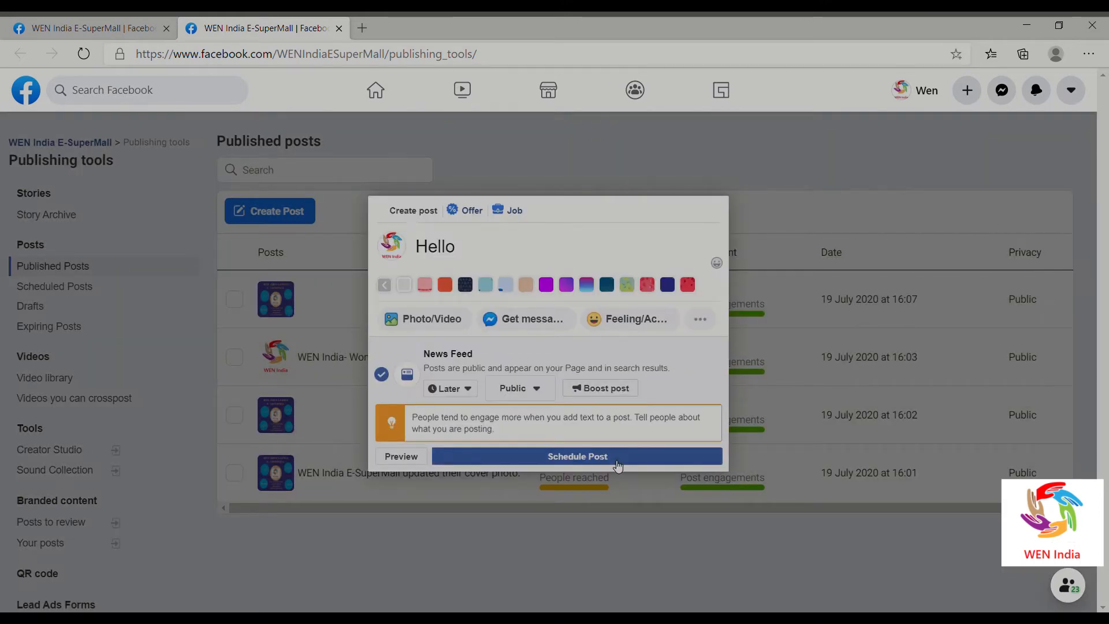
click(573, 460)
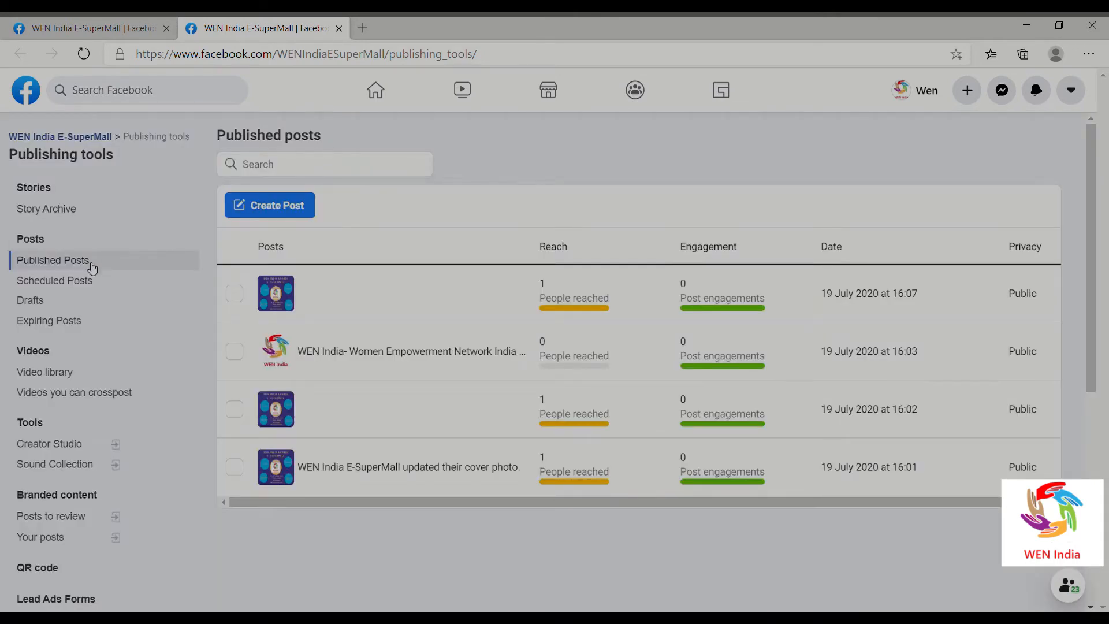
Step: Show the scheduled posts and create another post there with the text "Hello There", keeping its audience Public
click(72, 280)
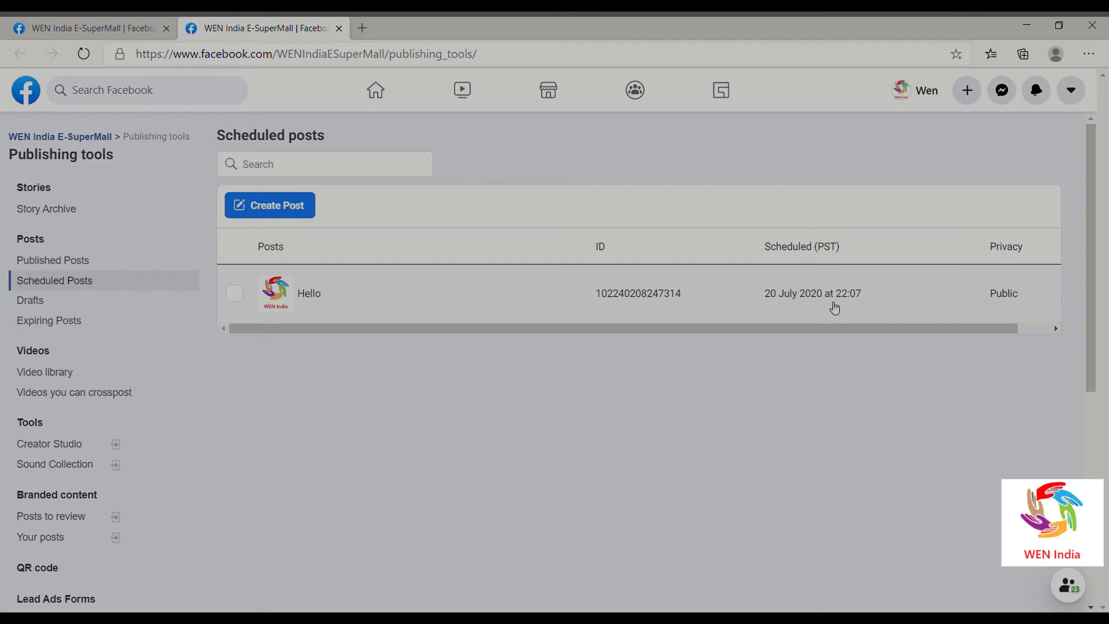
click(308, 210)
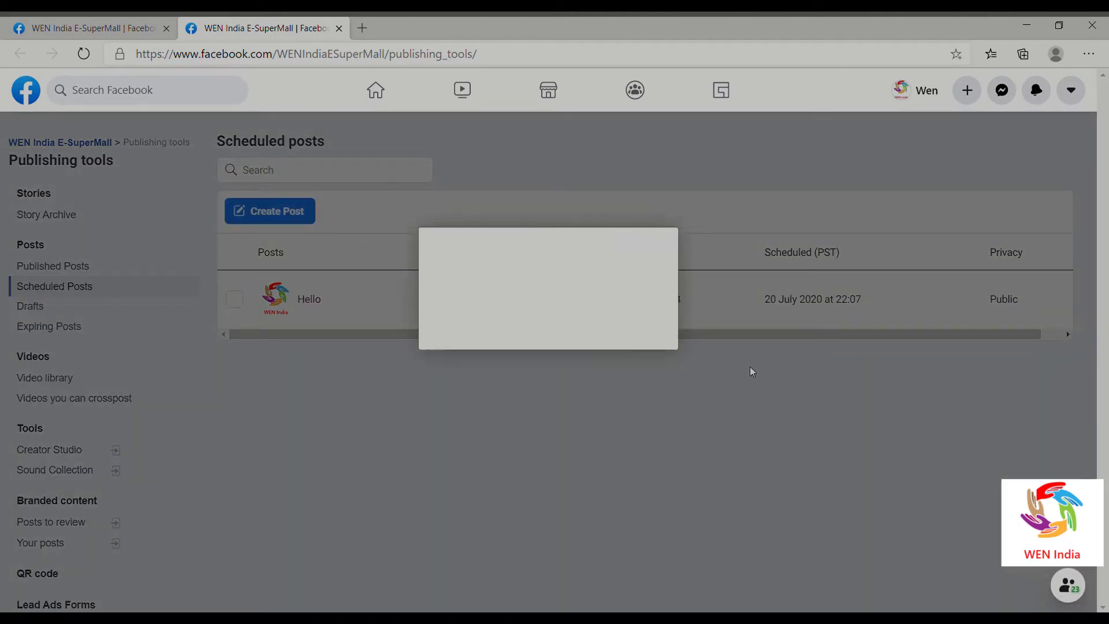
click(444, 255)
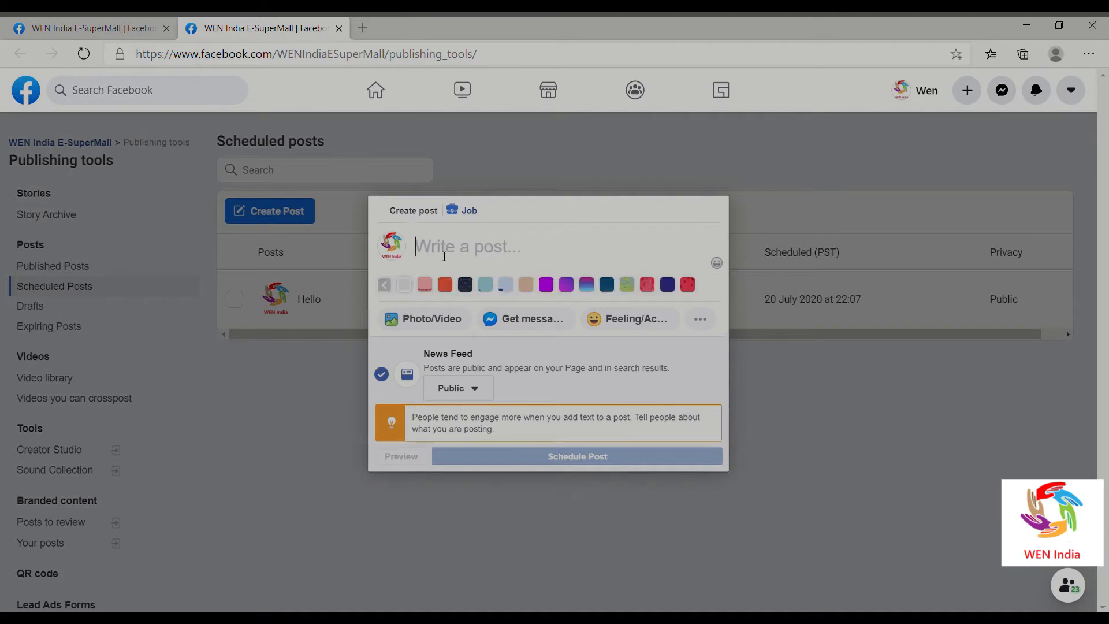
text(Hello )
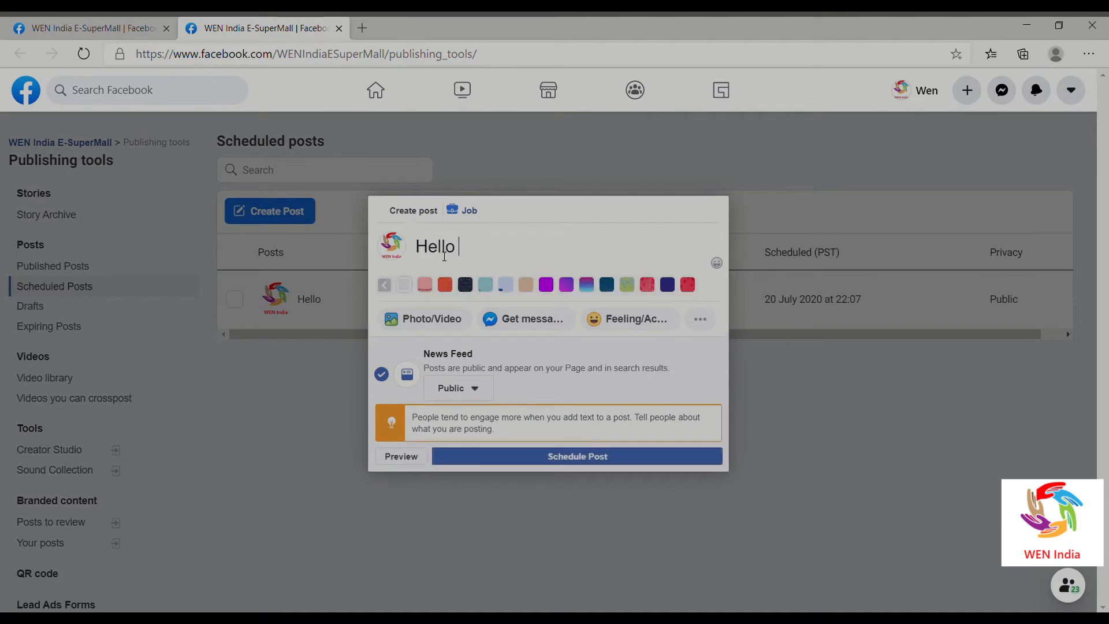
text(There)
click(462, 391)
click(462, 393)
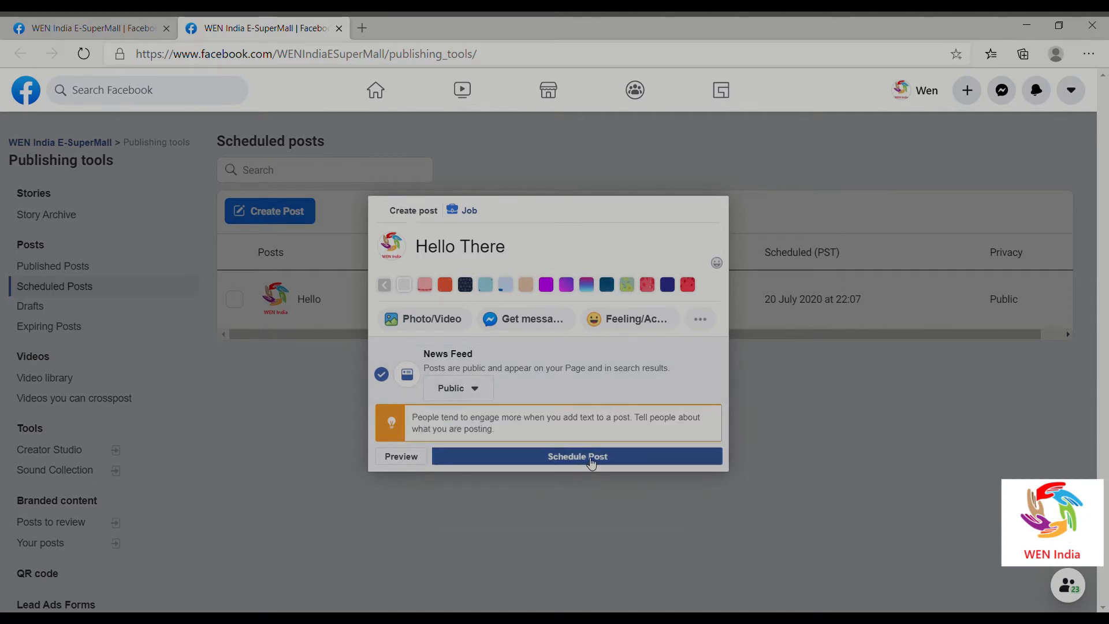
Step: Schedule the "Hello There" post for publication on 21/7/2020 at 22:07
click(588, 457)
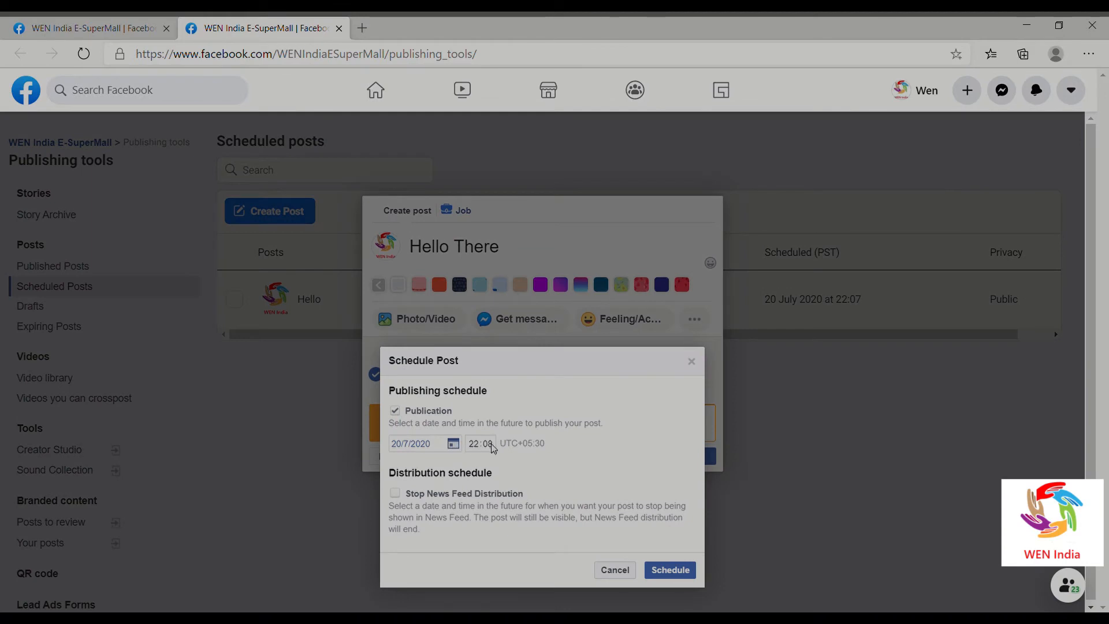
click(419, 452)
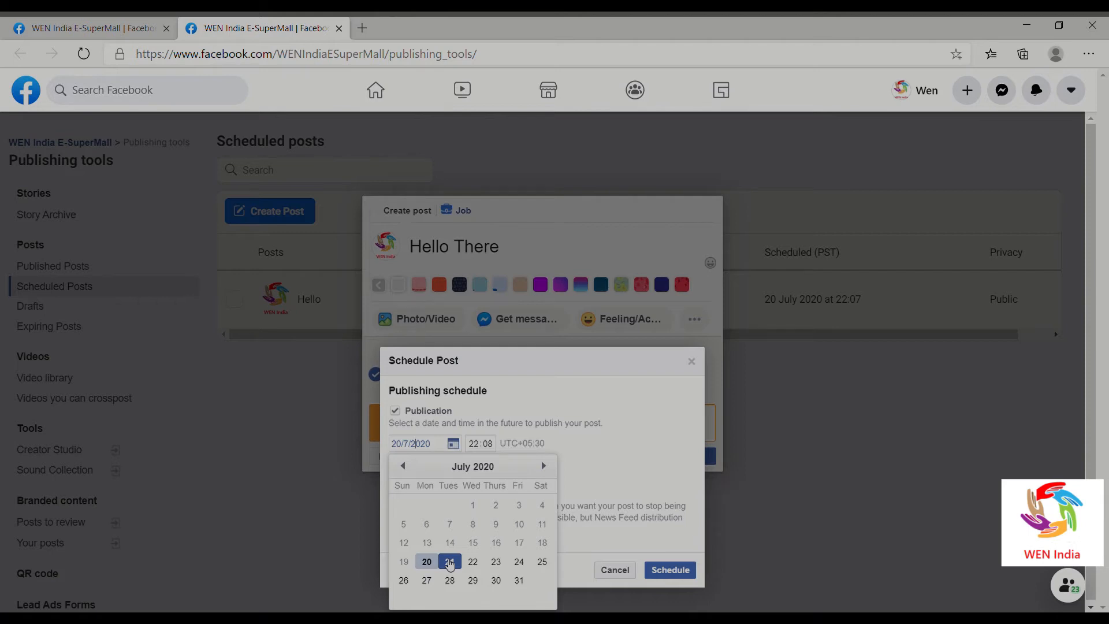
click(450, 564)
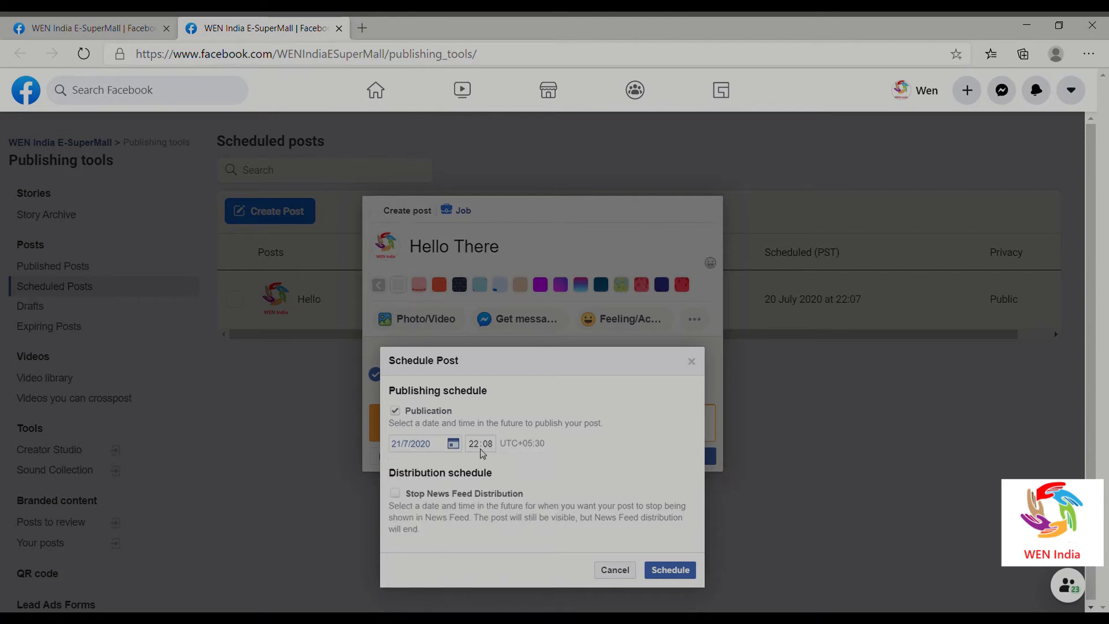
click(490, 446)
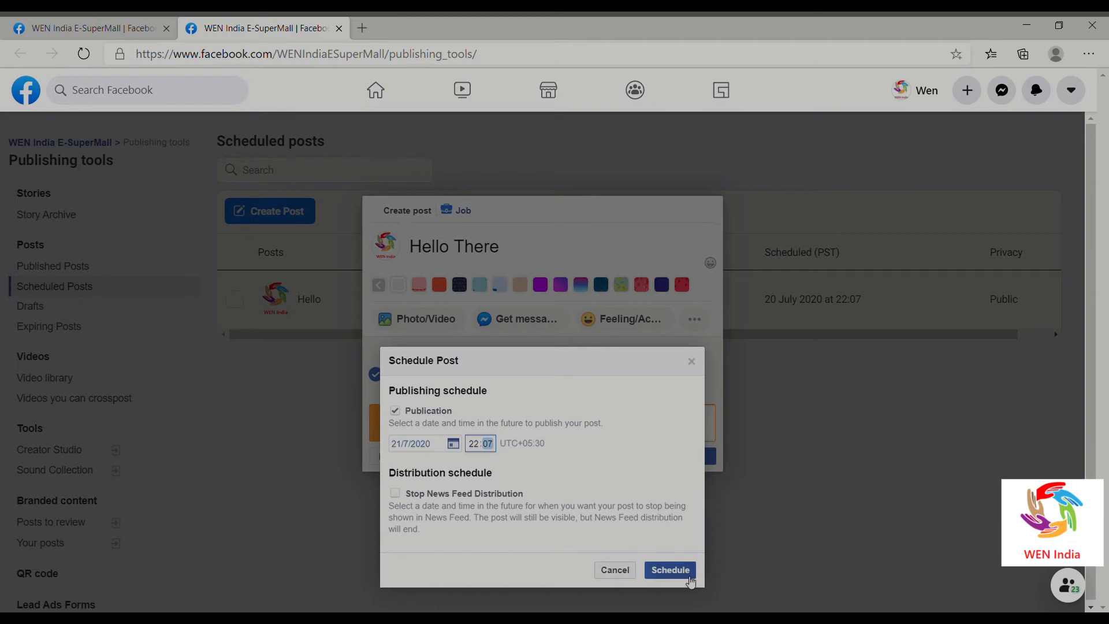
click(671, 570)
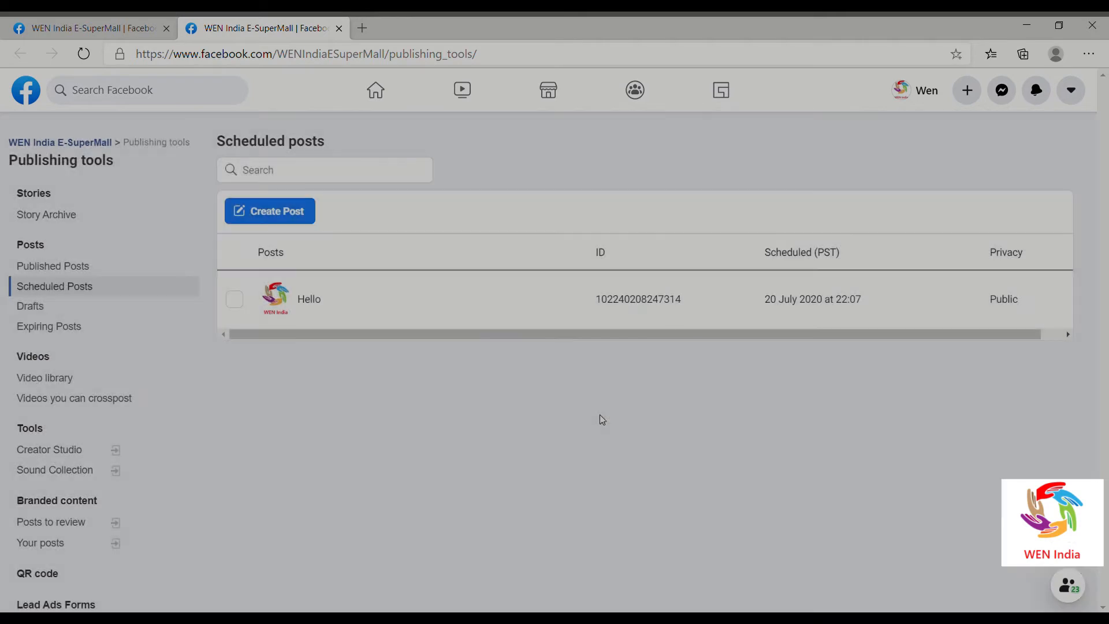
Step: Check the scheduled posts list for the new entry and dismiss the crossposting tip
click(79, 280)
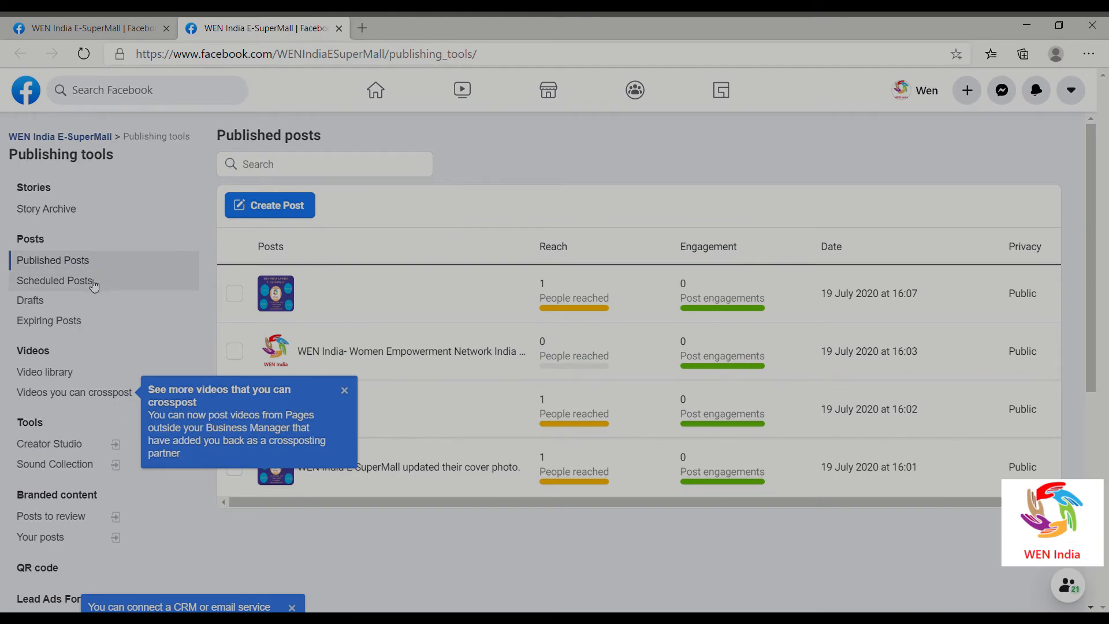
click(95, 282)
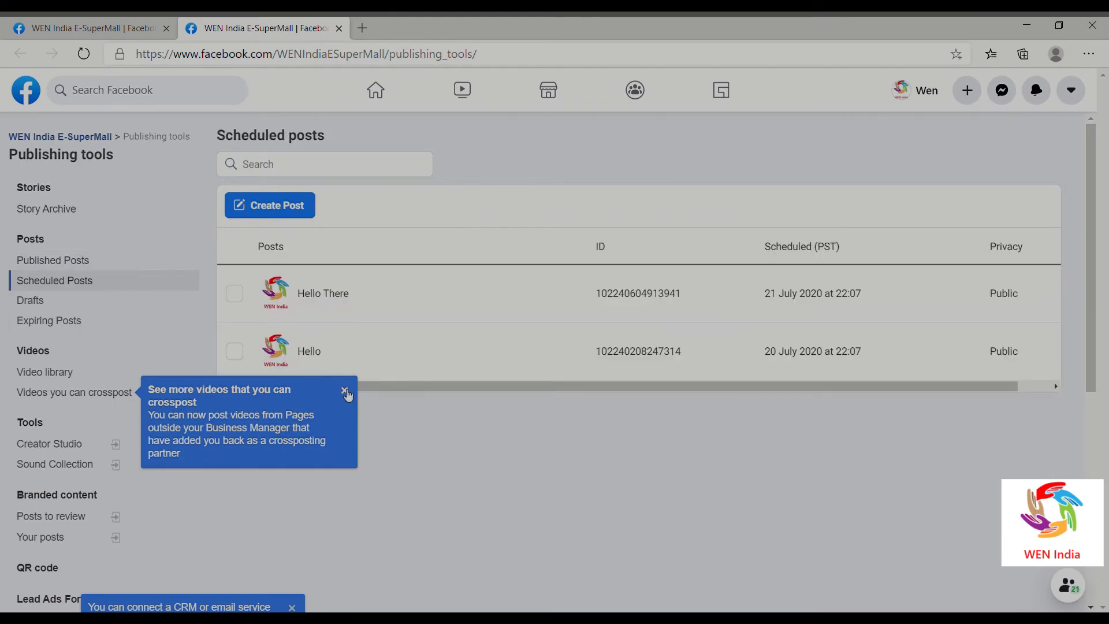
click(344, 390)
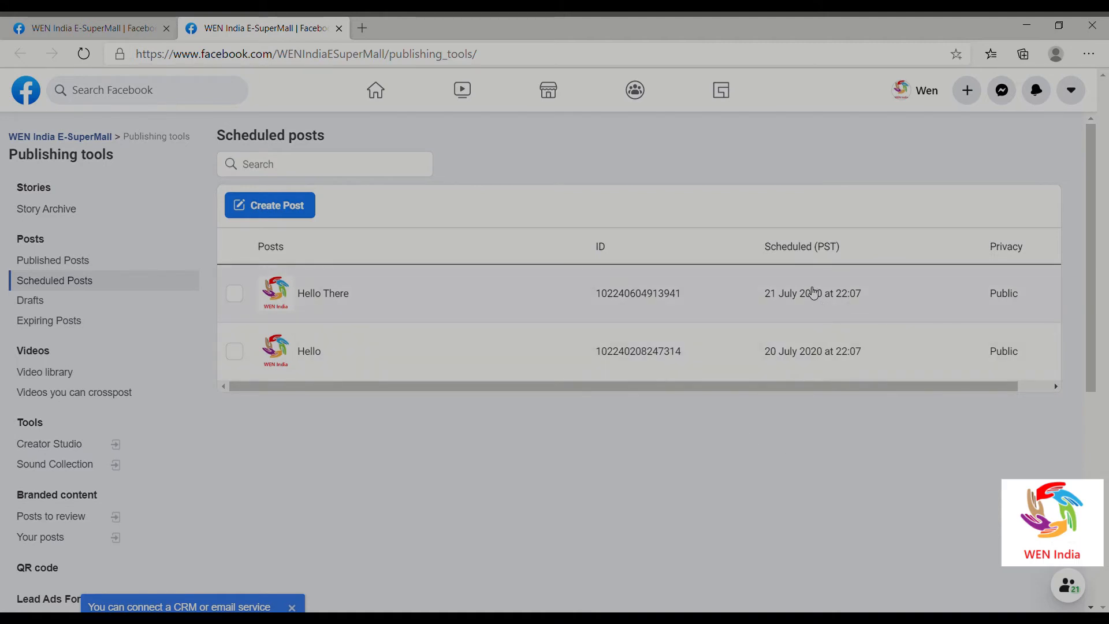
Step: Create another post from the scheduled posts page with the text "Hi Again"
click(289, 203)
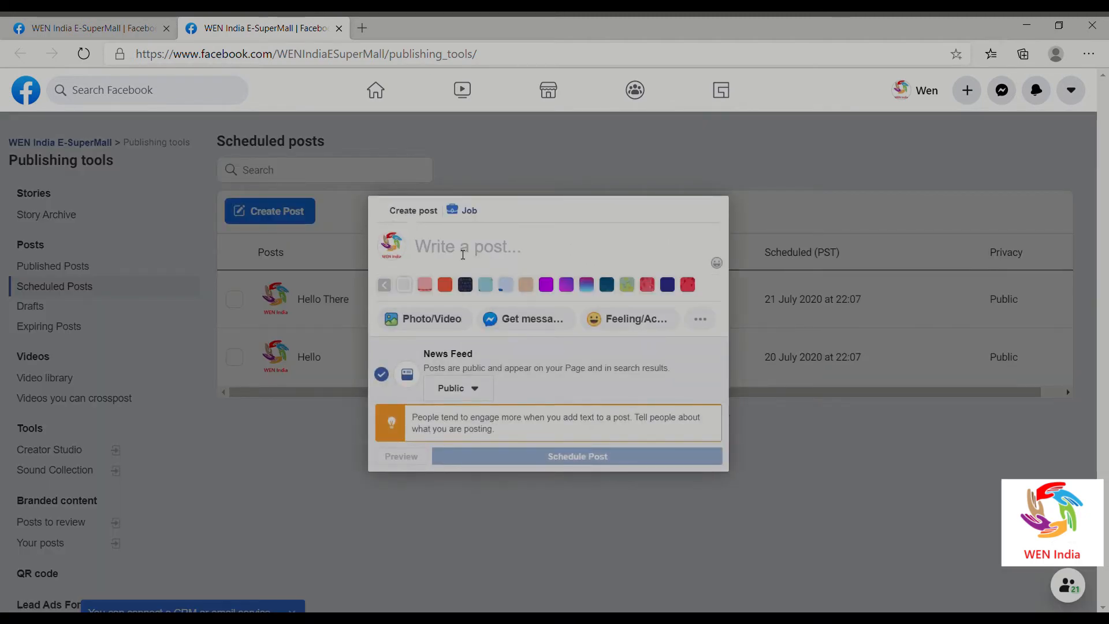
text(H)
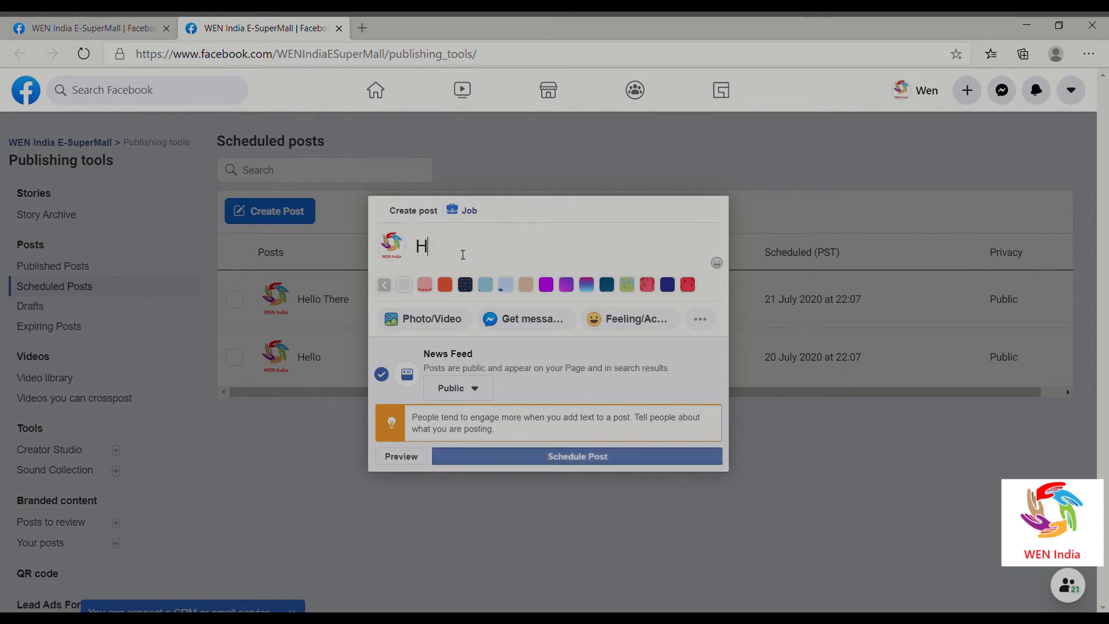
text(i Again)
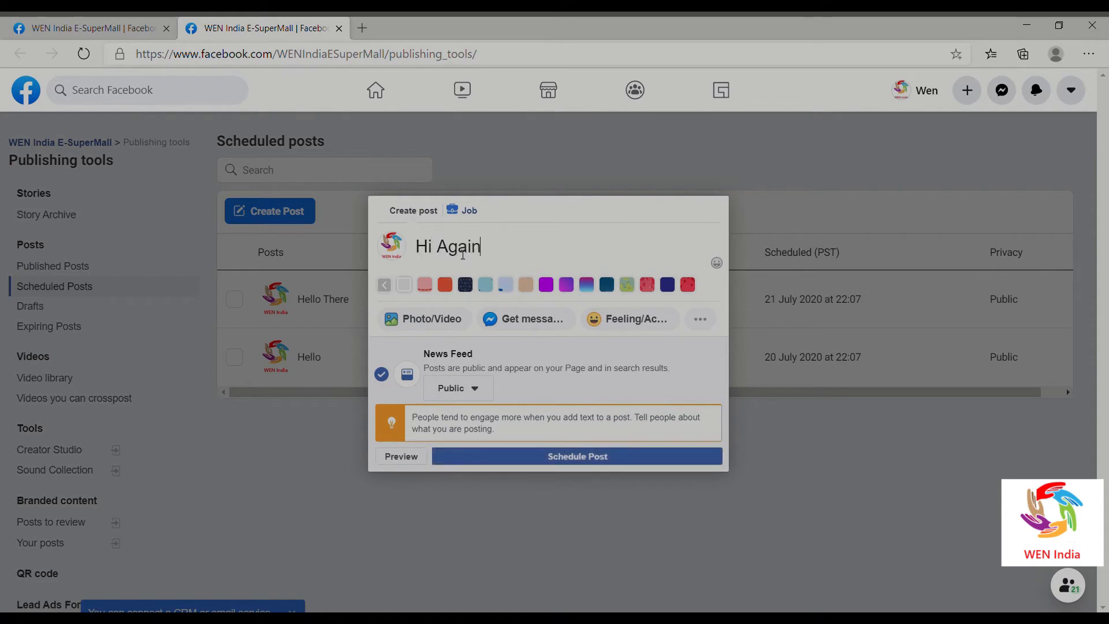
Step: Schedule the "Hi Again" post for publication on 24/7/2020 at 22:07
click(595, 459)
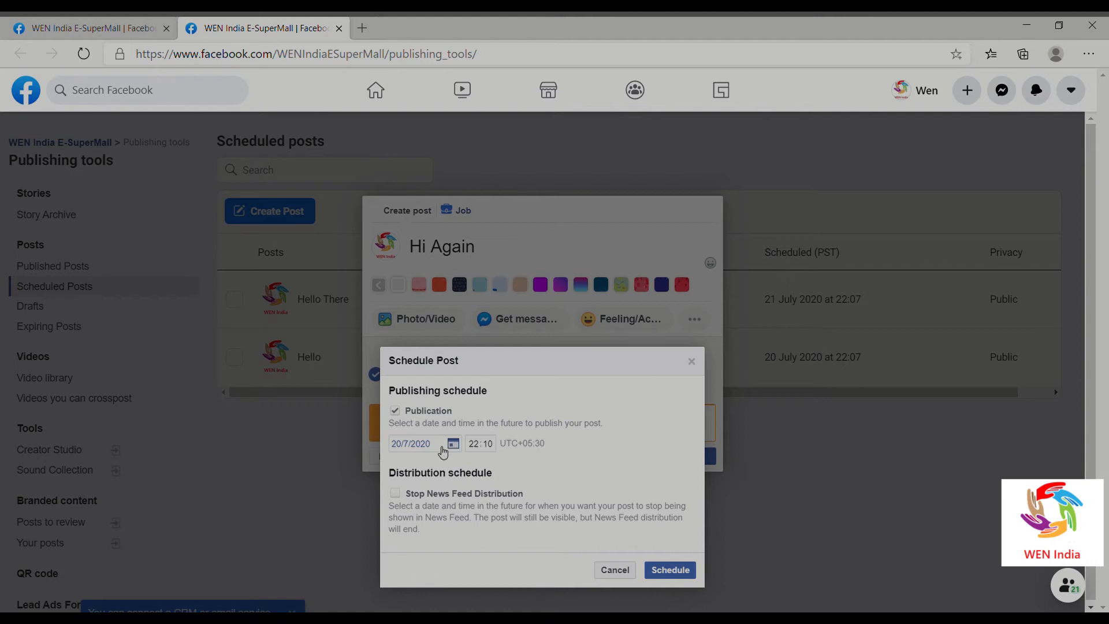
click(453, 444)
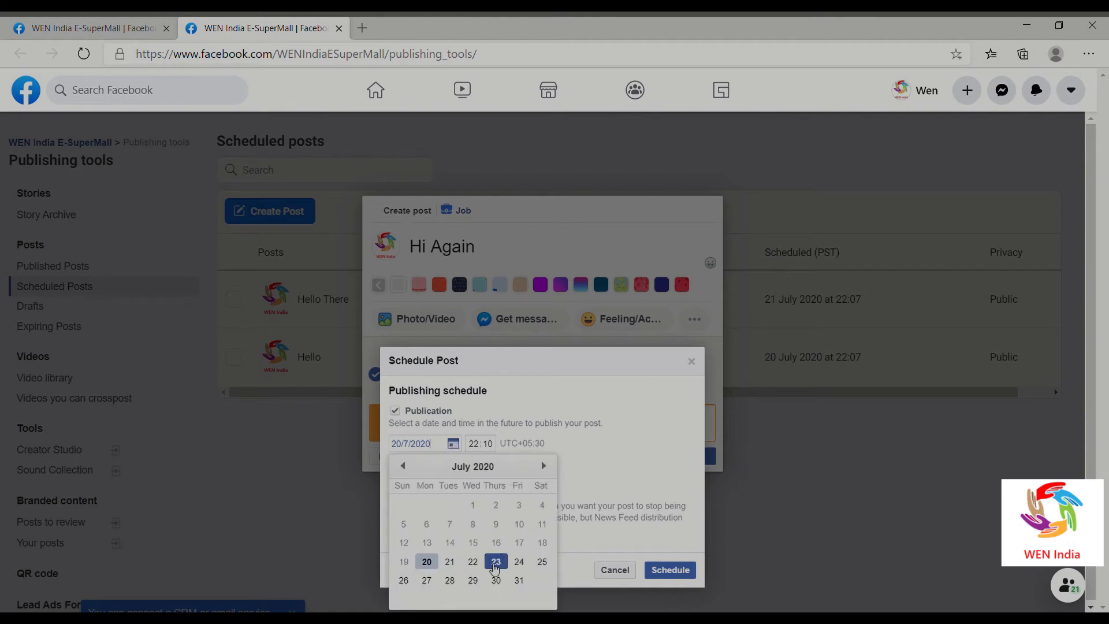
click(518, 561)
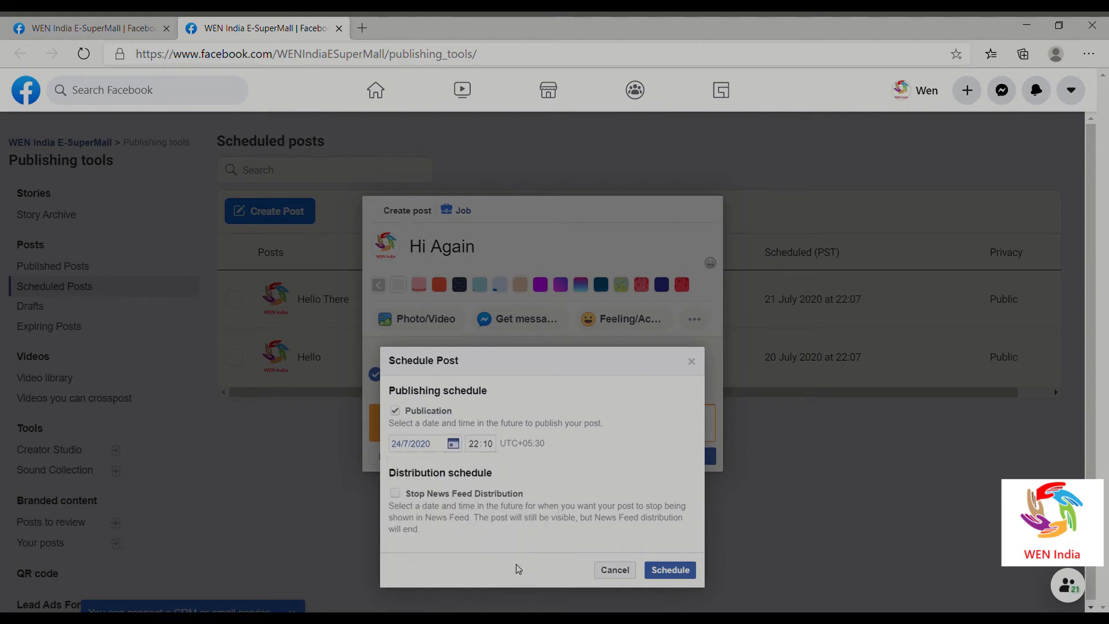
click(489, 443)
click(675, 572)
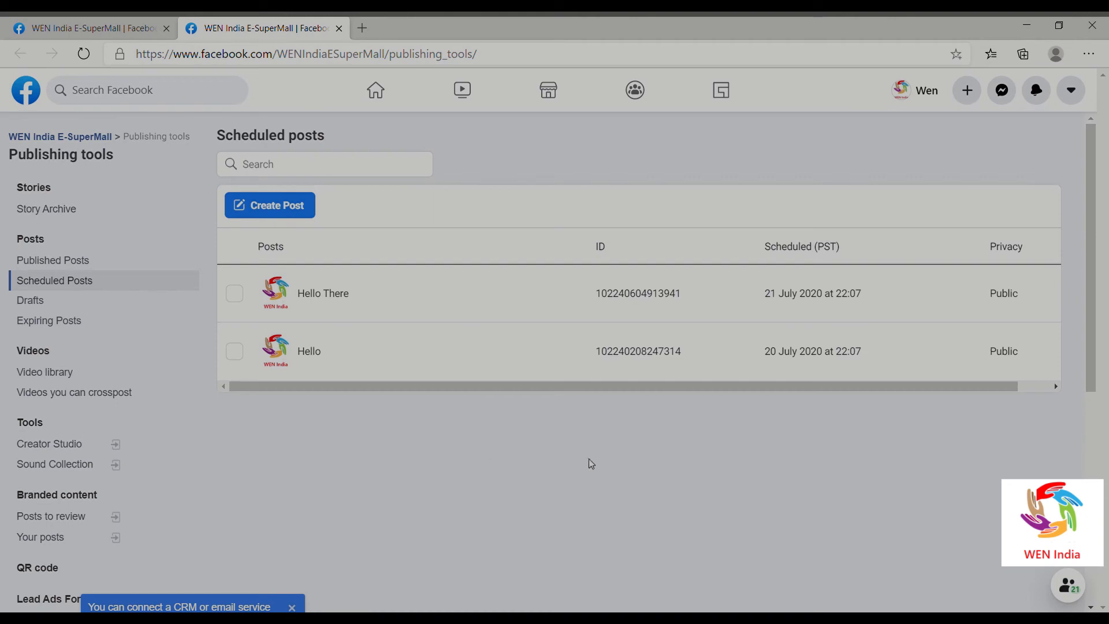
Step: Reload the publishing tools page and review the scheduled posts list, checking the published posts in between
click(319, 54)
key(Return)
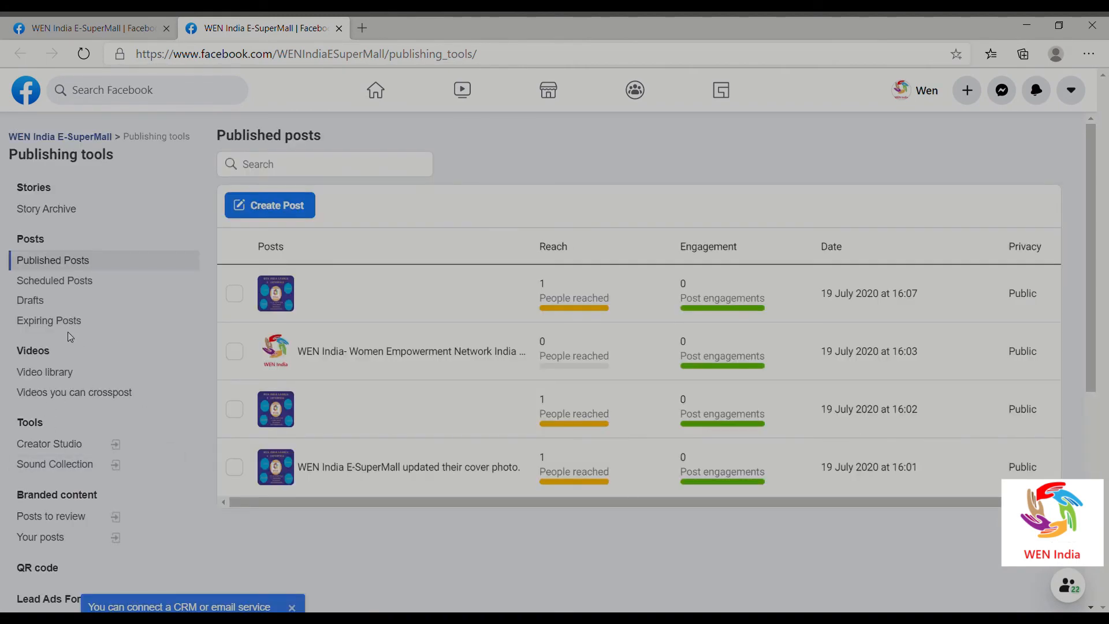
click(48, 281)
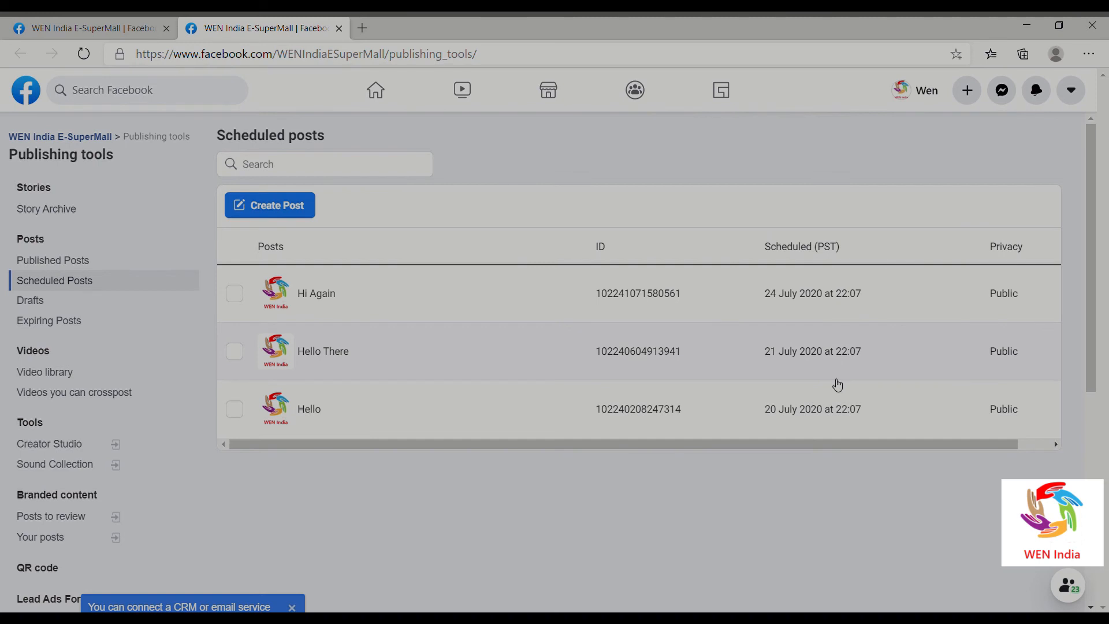
click(53, 260)
click(74, 281)
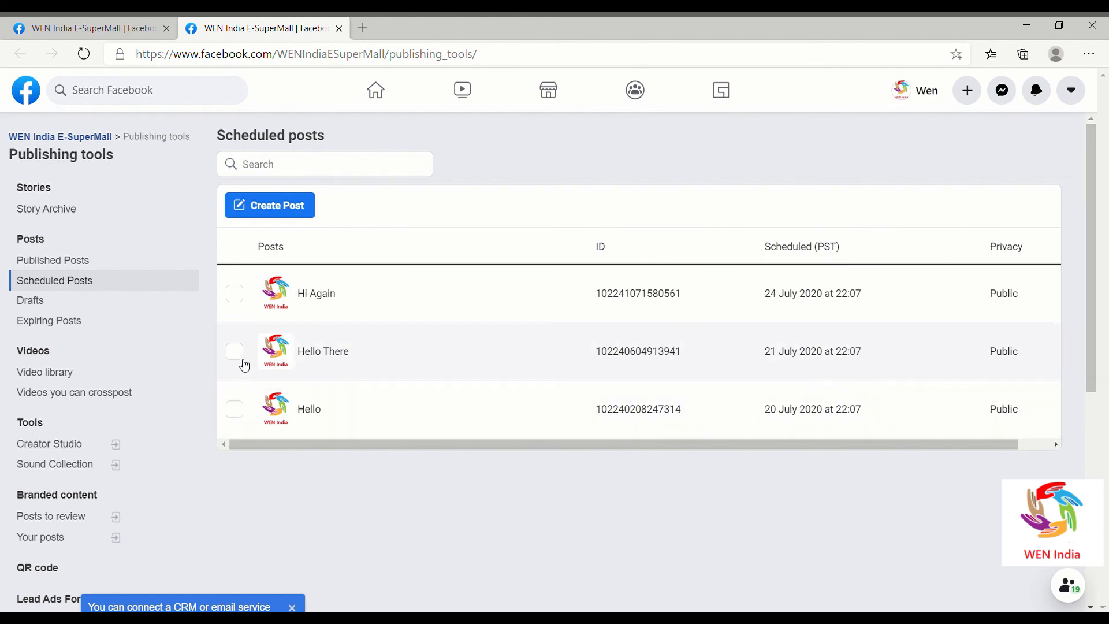
Step: Delete the "Hello There" post permanently from the scheduled posts
click(239, 356)
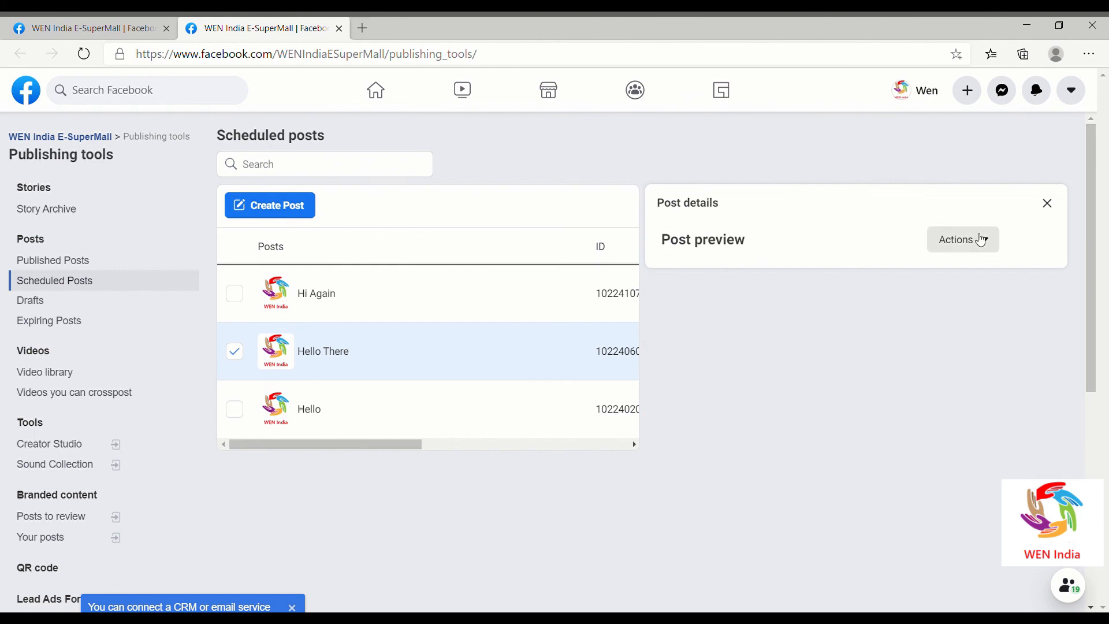
click(990, 242)
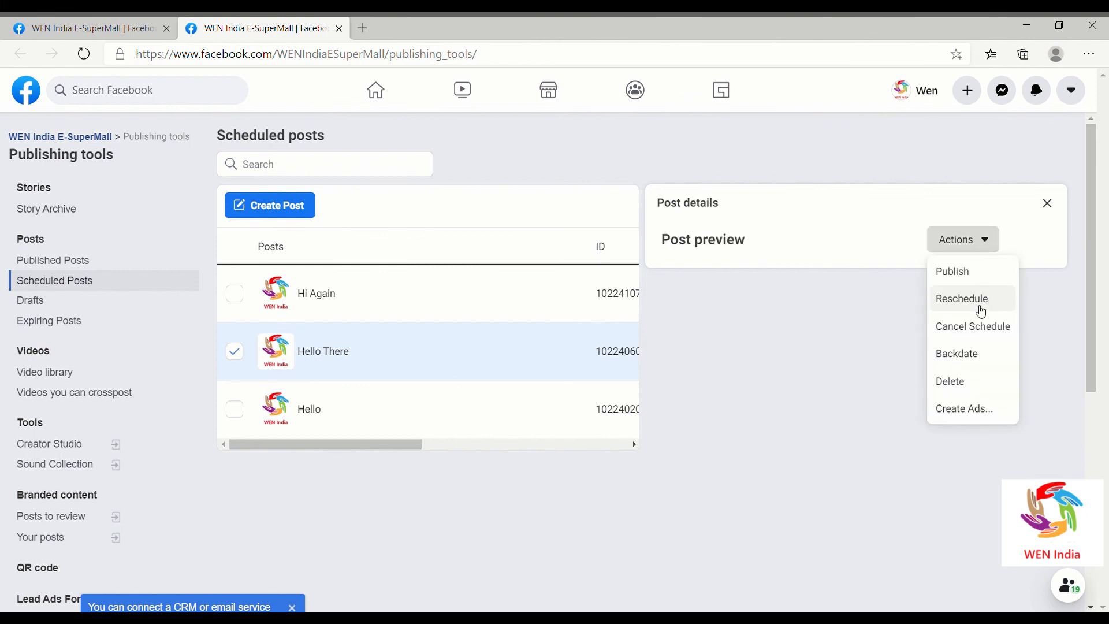
click(967, 383)
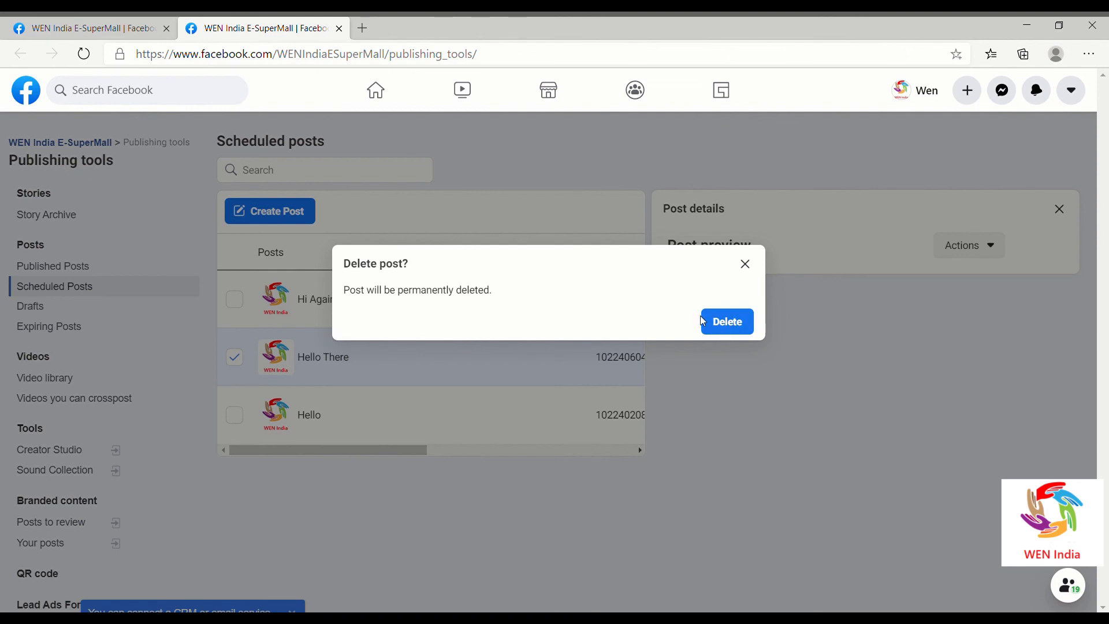
click(728, 327)
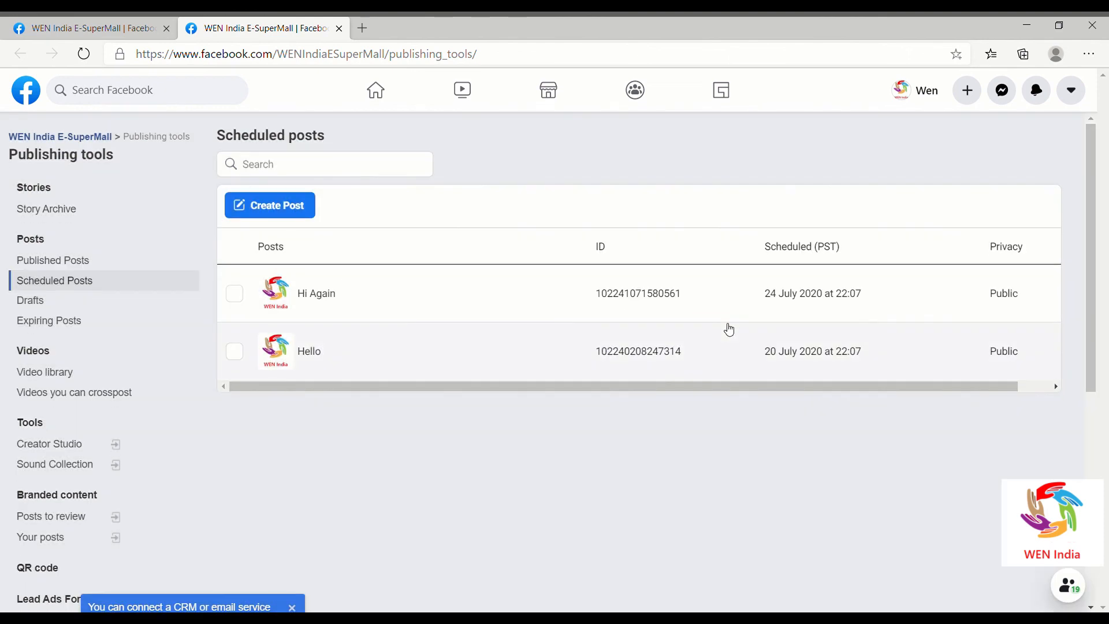